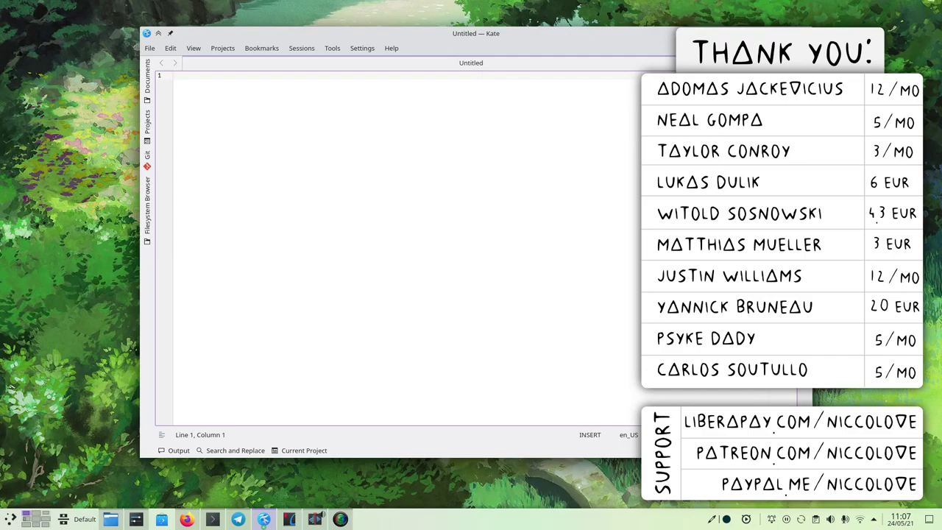
Browse Kate's Help, Settings and File menus without changing anything.
{"action": "left_click", "coordinate": [390, 48]}
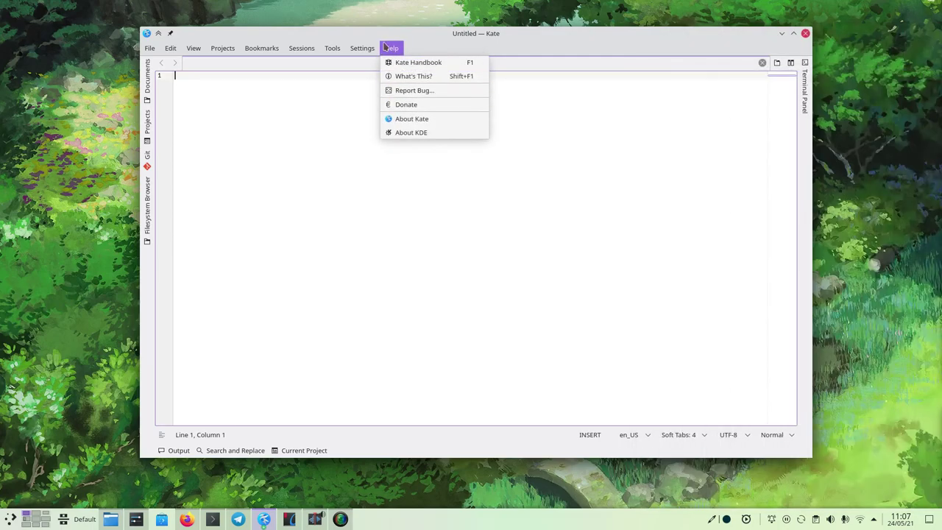
{"action": "left_click", "coordinate": [391, 49]}
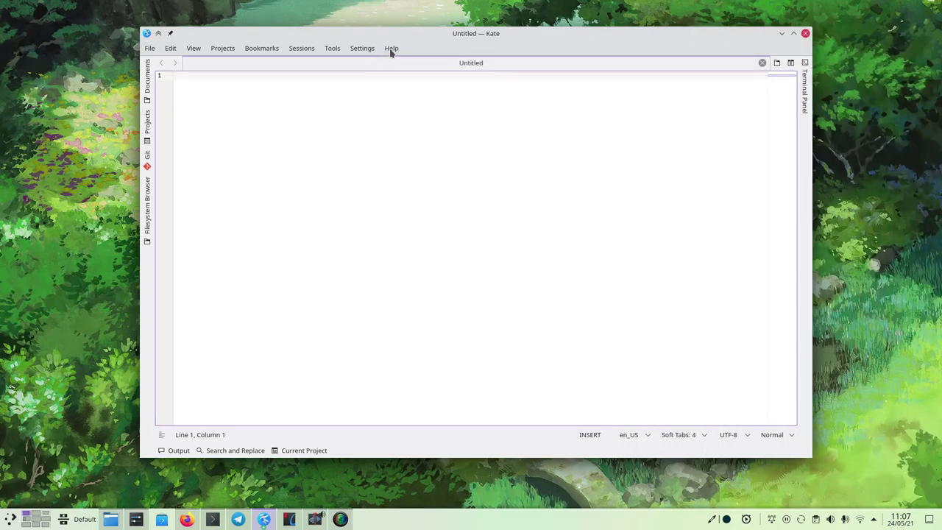
{"action": "left_click", "coordinate": [362, 48]}
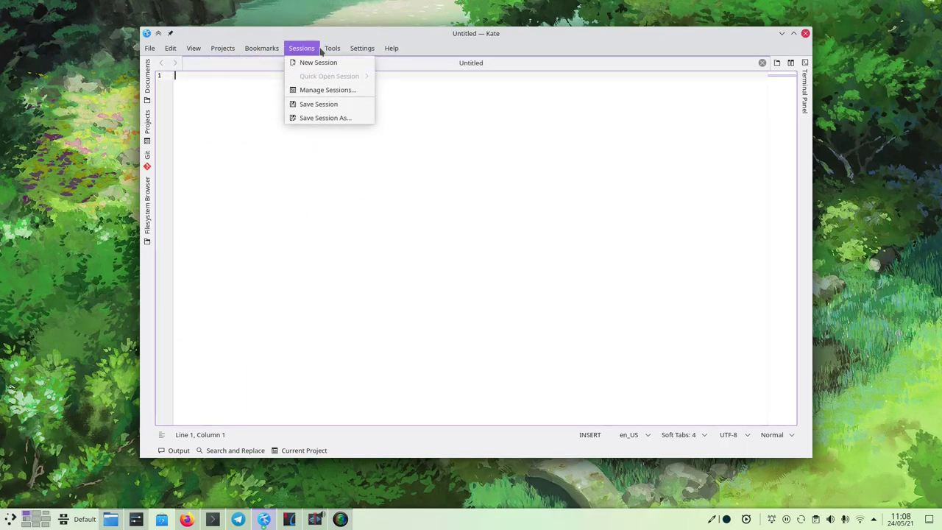
{"action": "left_click", "coordinate": [392, 47]}
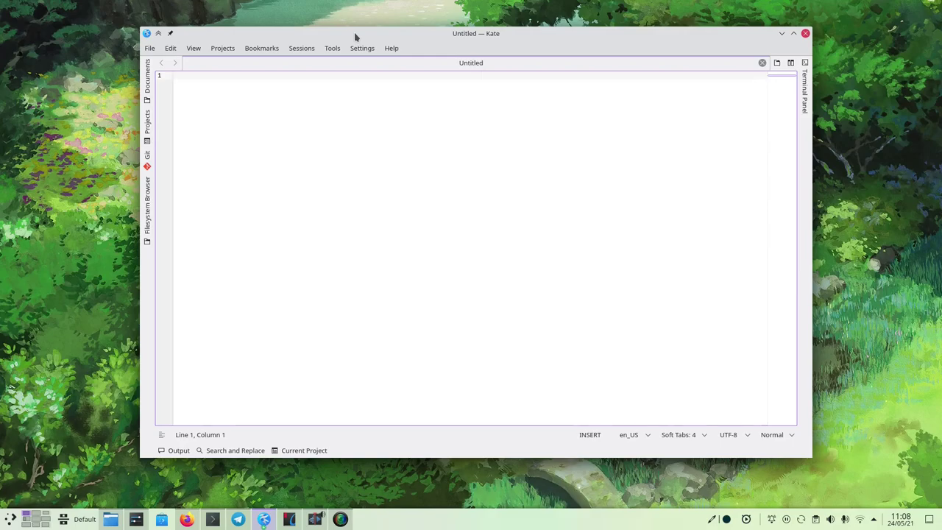
{"action": "left_click", "coordinate": [362, 48]}
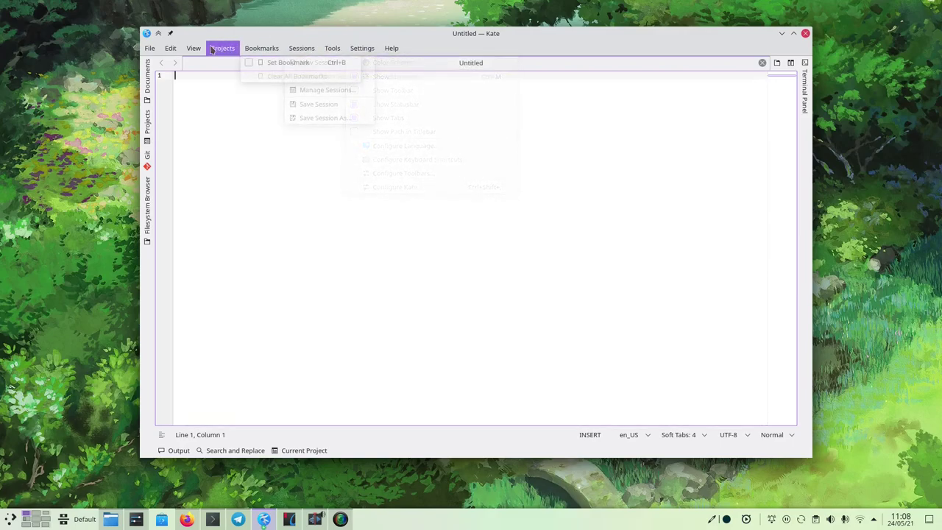
{"action": "left_click", "coordinate": [151, 48]}
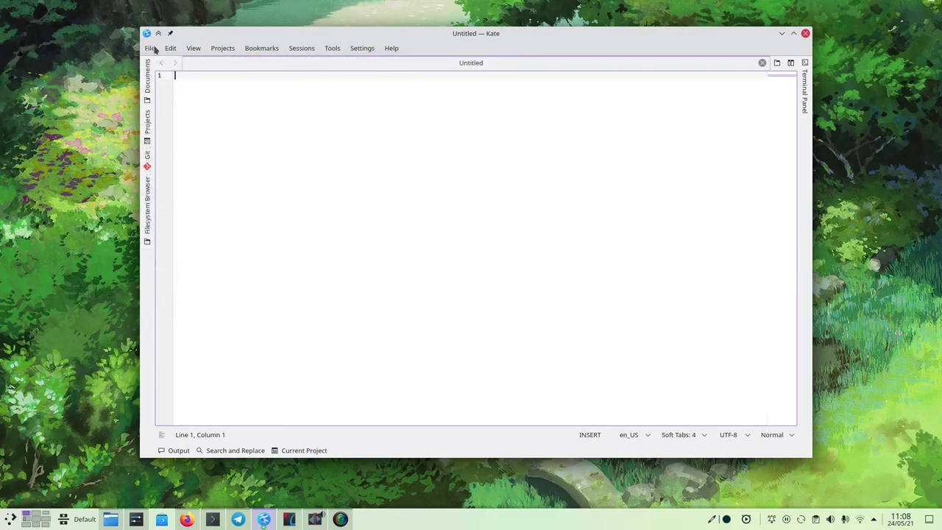
{"action": "left_click", "coordinate": [392, 50]}
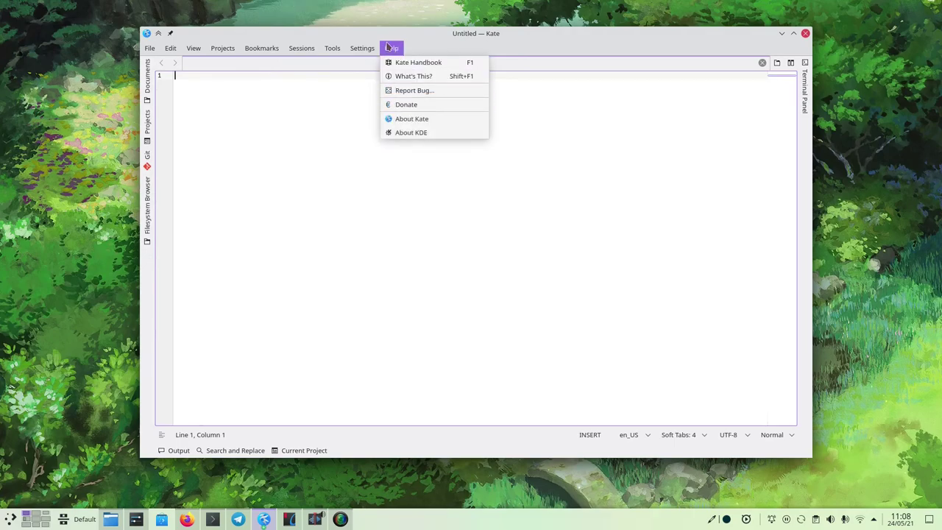
{"action": "left_click", "coordinate": [389, 48]}
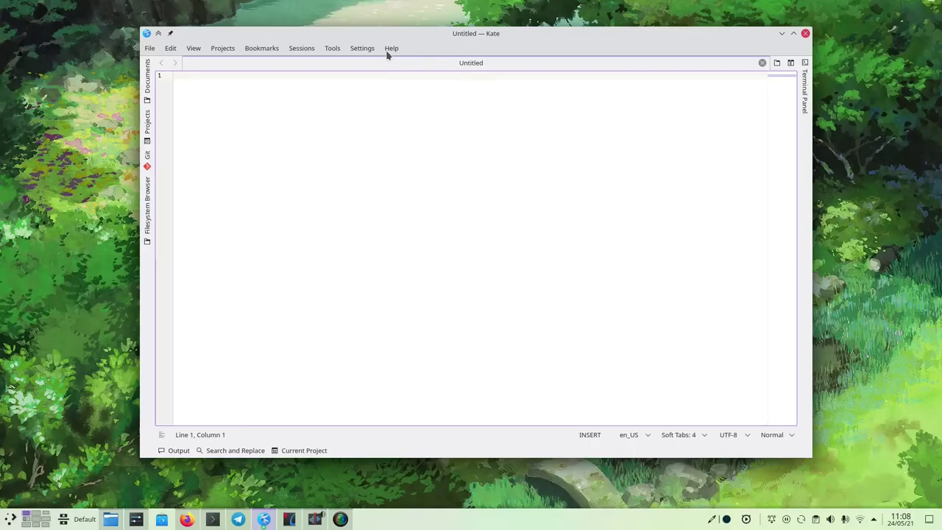
Search the command bar for 'show term' and toggle the terminal panel on, then off again.
{"action": "key", "text": "ctrl+alt+i"}
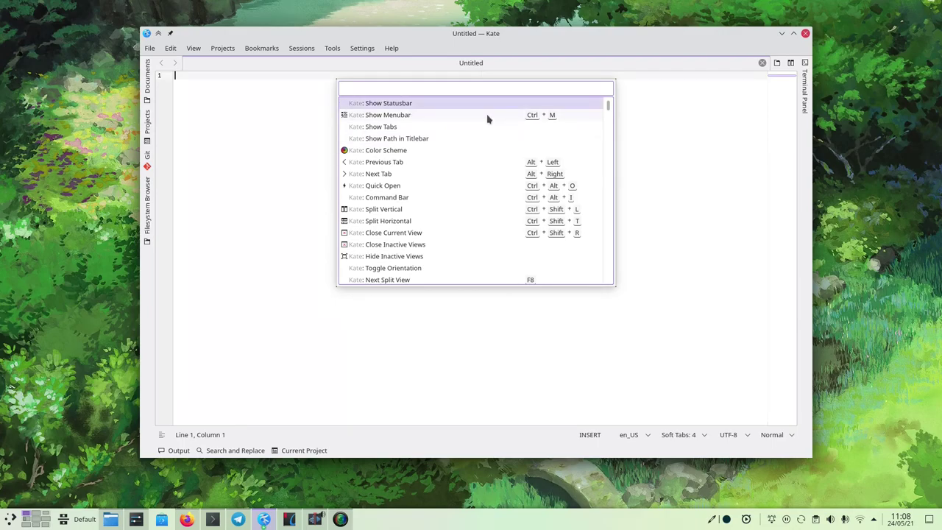
{"action": "scroll", "coordinate": [488, 120], "scroll_direction": "down", "scroll_amount": 15}
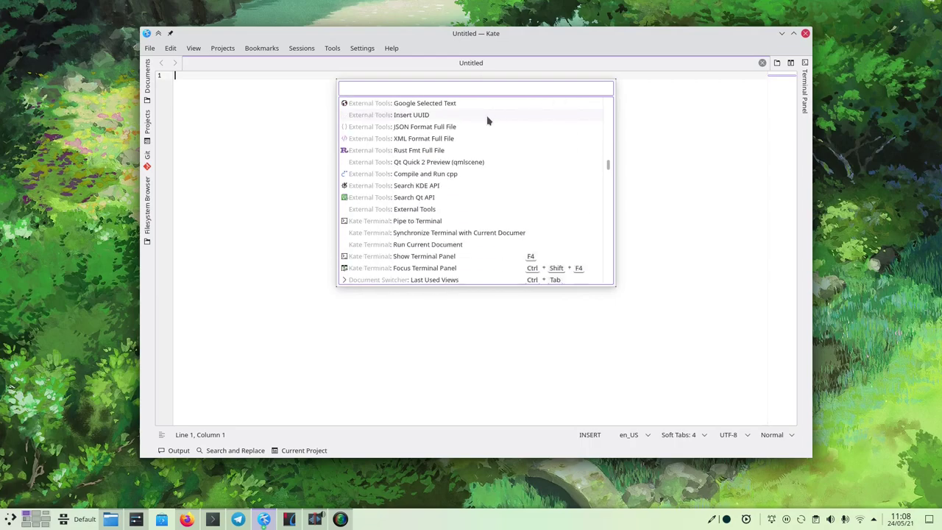
{"action": "scroll", "coordinate": [487, 120], "scroll_direction": "down", "scroll_amount": 15}
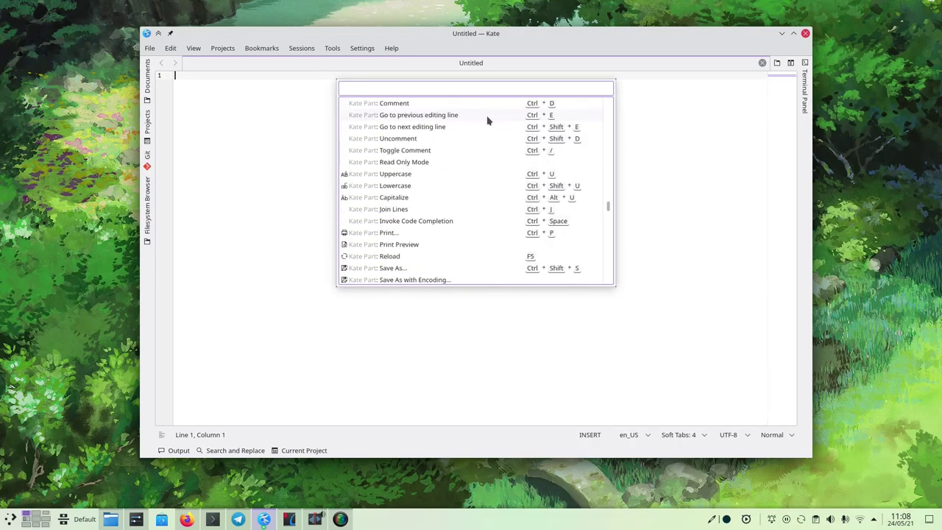
{"action": "scroll", "coordinate": [487, 119], "scroll_direction": "up", "scroll_amount": 5}
{"action": "type", "text": "sh"}
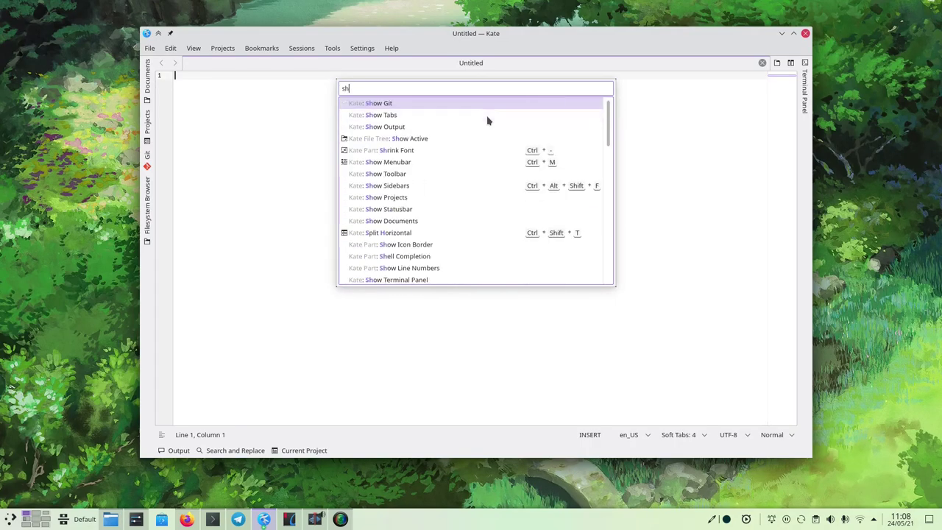
{"action": "type", "text": "ow term"}
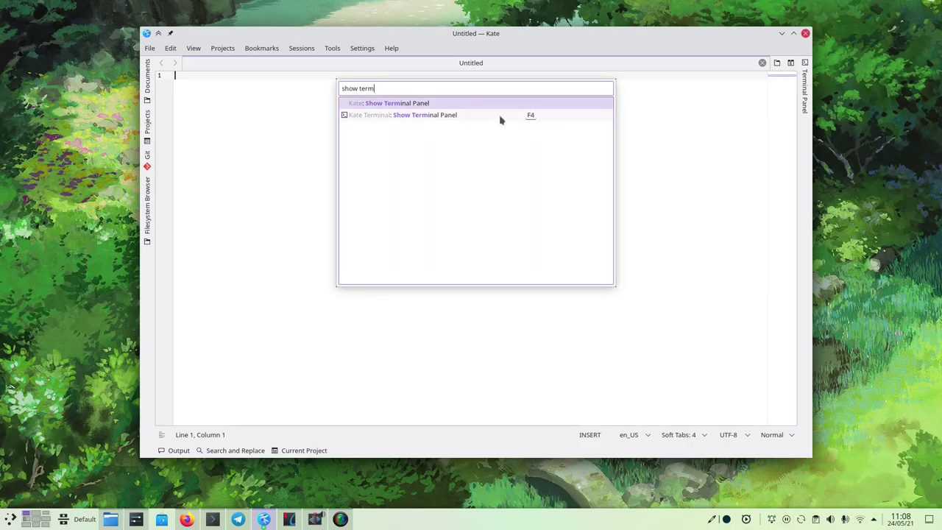
{"action": "left_click", "coordinate": [420, 115]}
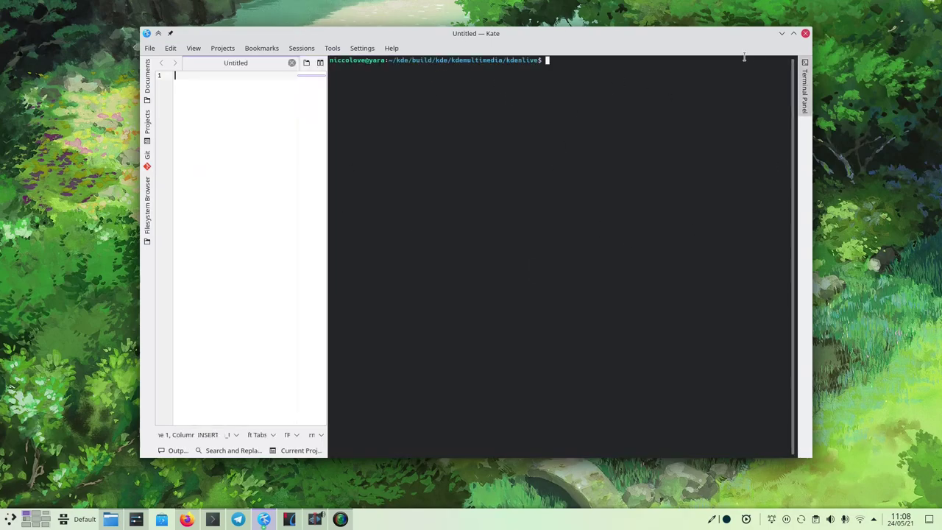
{"action": "left_click", "coordinate": [805, 81]}
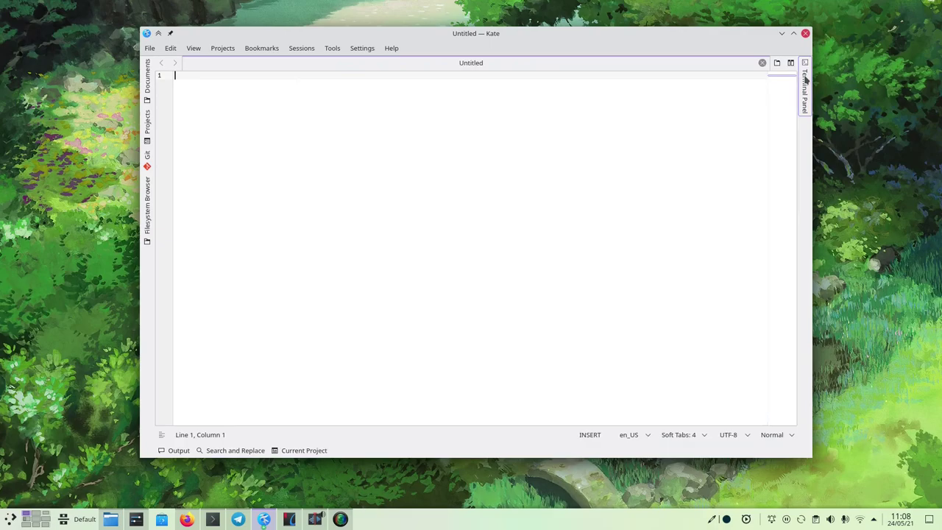
Open the recent file rettangoli.txt and zoom the text to 200%.
{"action": "left_click", "coordinate": [149, 48]}
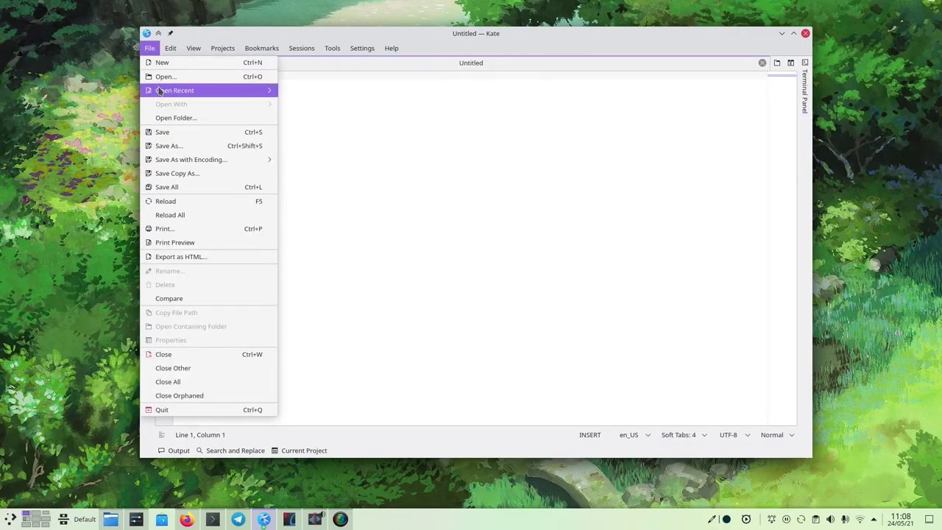
{"action": "mouse_move", "coordinate": [175, 90]}
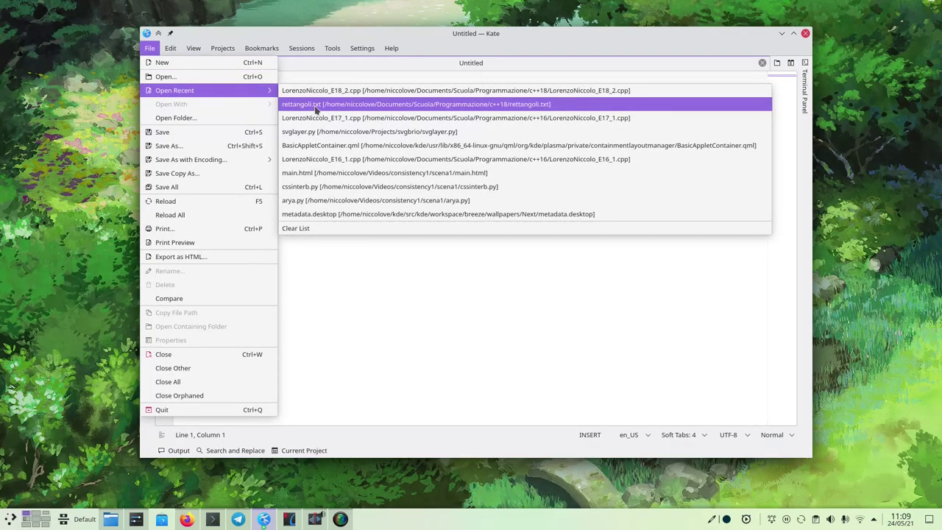
{"action": "left_click", "coordinate": [316, 107]}
{"action": "key", "text": "ctrl+plus"}
{"action": "key", "text": "ctrl+plus"}
{"action": "key", "text": "ctrl+plus"}
{"action": "key", "text": "ctrl+plus"}
{"action": "key", "text": "ctrl+plus"}
{"action": "key", "text": "ctrl+plus"}
{"action": "key", "text": "ctrl+plus"}
{"action": "key", "text": "ctrl+plus"}
{"action": "key", "text": "ctrl+plus"}
{"action": "key", "text": "ctrl+plus"}
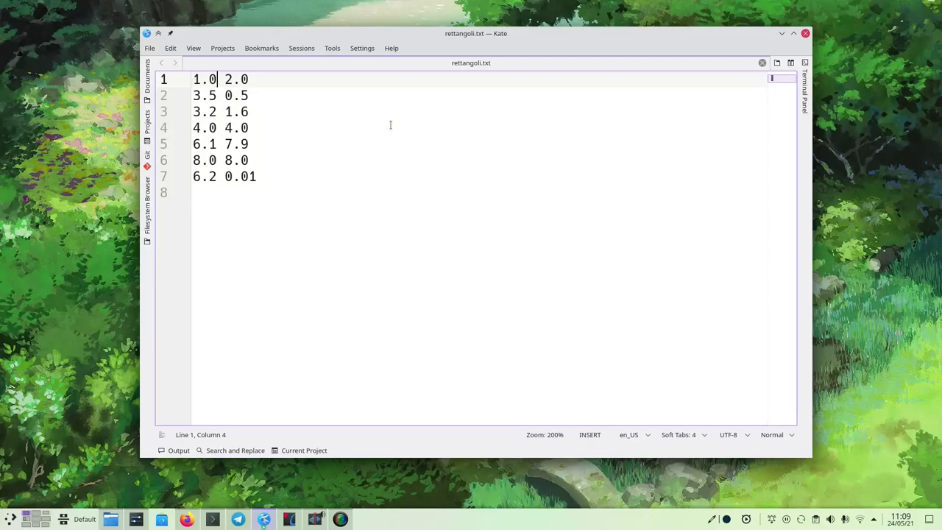
Enable Block Selection Mode via the command bar and type '-' over the space column on lines 1–7.
{"action": "key", "text": "ctrl+alt+i"}
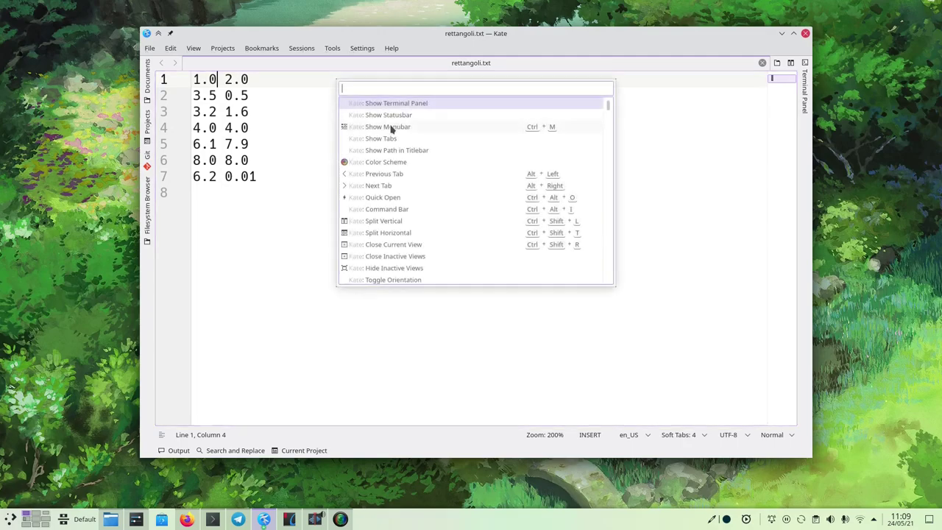
{"action": "type", "text": "block"}
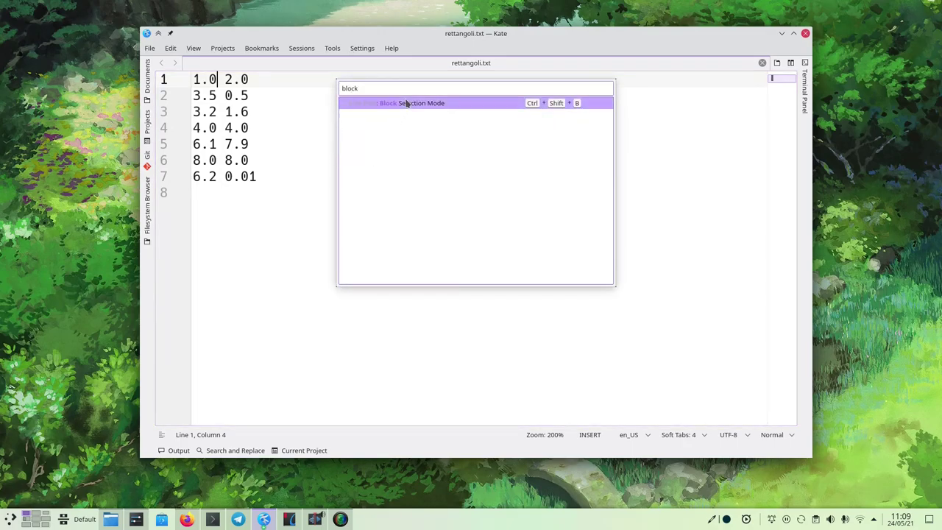
{"action": "left_click", "coordinate": [405, 103]}
{"action": "left_click_drag", "start_coordinate": [225, 176], "coordinate": [218, 79]}
{"action": "type", "text": "-"}
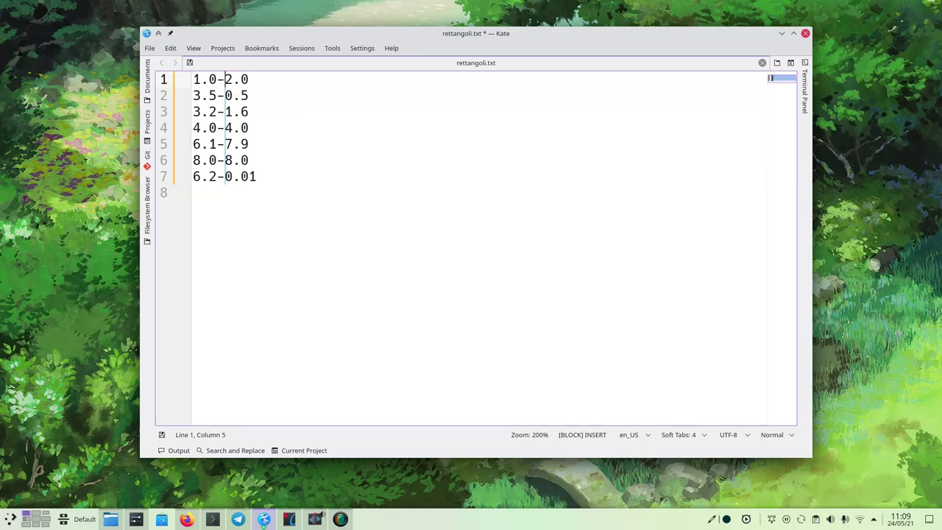
Turn Block Selection Mode off again and clear the column selection.
{"action": "key", "text": "ctrl+alt+i"}
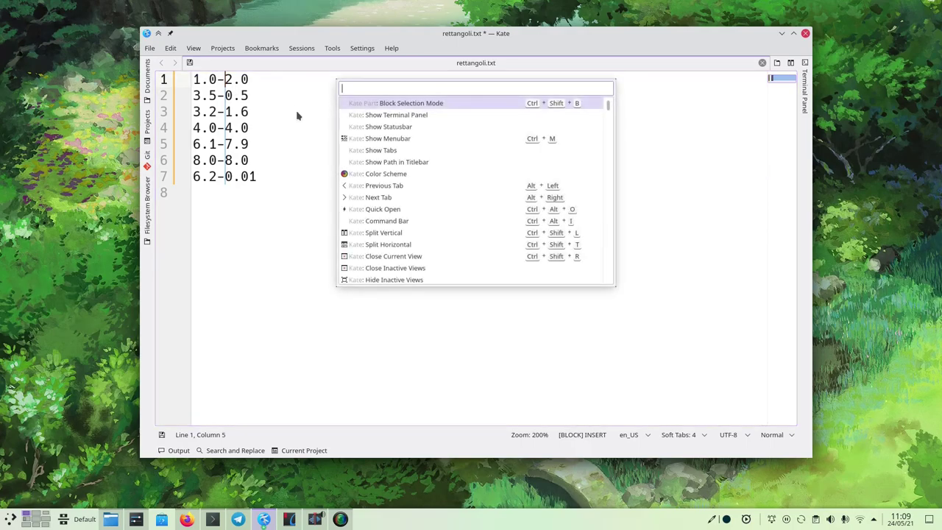
{"action": "type", "text": "bloc"}
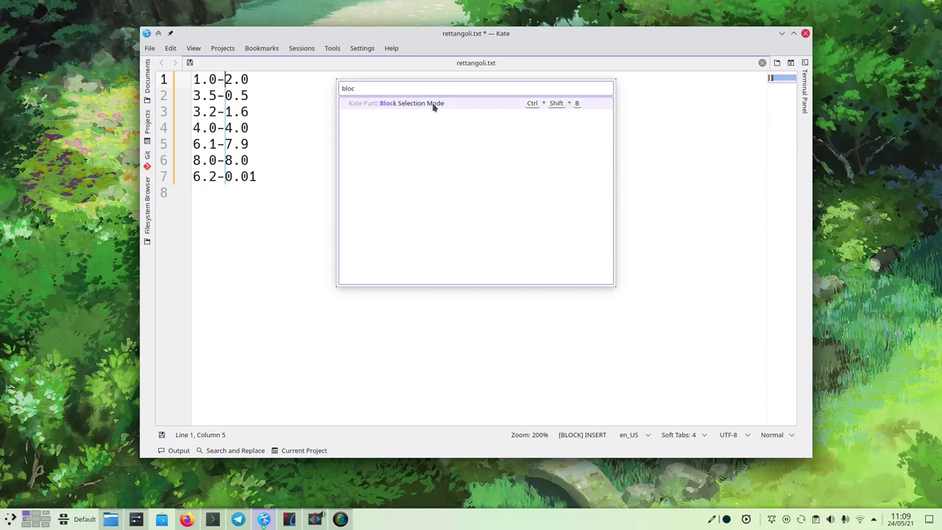
{"action": "left_click", "coordinate": [551, 108]}
{"action": "left_click", "coordinate": [320, 130]}
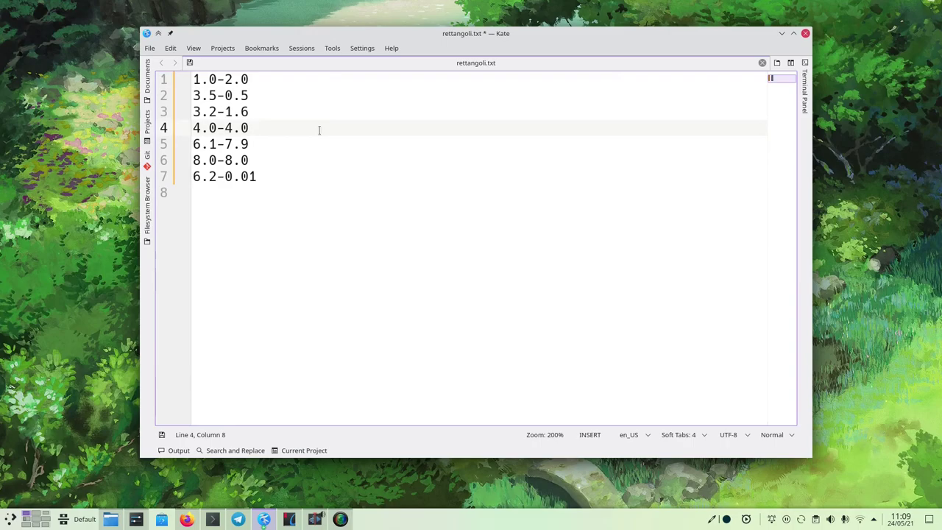
Scroll through Kate's full command bar action list, close it, and switch to the Okular desktop.
{"action": "key", "text": "ctrl+alt+i"}
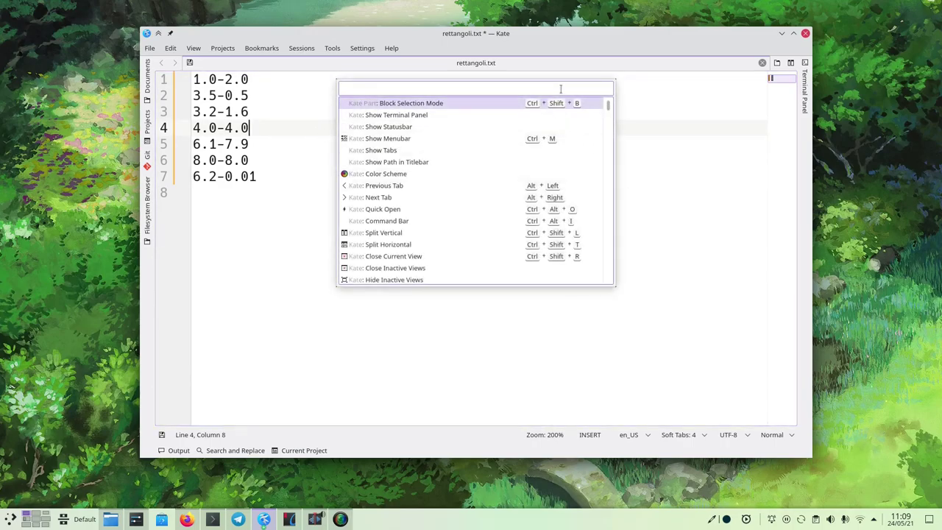
{"action": "scroll", "coordinate": [523, 133], "scroll_direction": "down", "scroll_amount": 3}
{"action": "scroll", "coordinate": [522, 133], "scroll_direction": "down", "scroll_amount": 5}
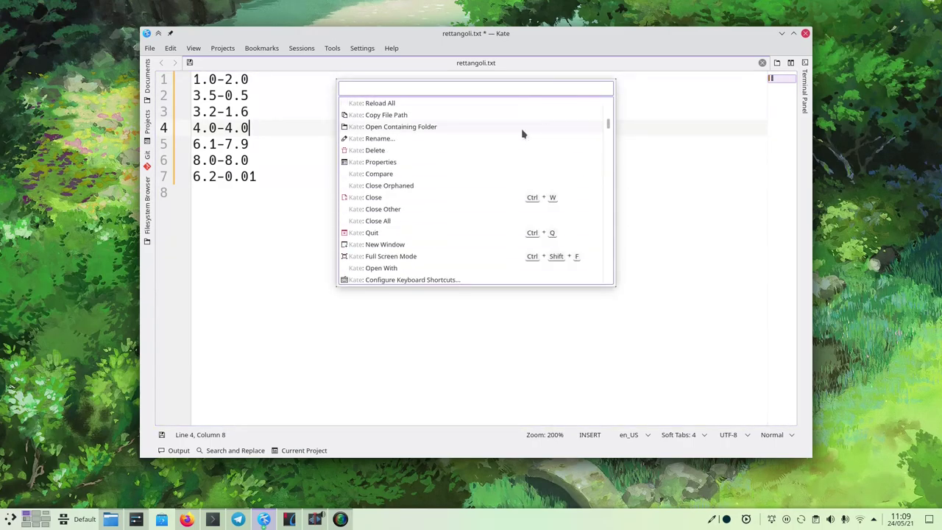
{"action": "scroll", "coordinate": [522, 134], "scroll_direction": "down", "scroll_amount": 2}
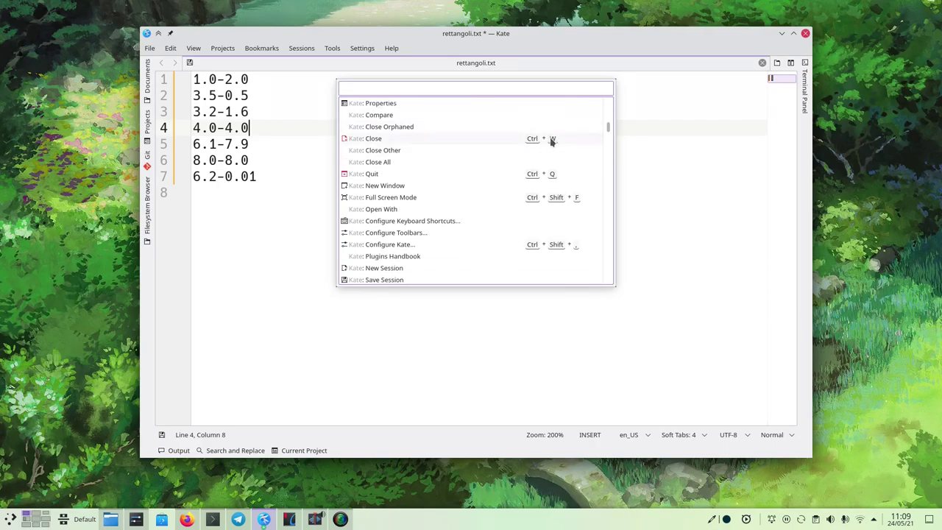
{"action": "scroll", "coordinate": [529, 147], "scroll_direction": "down", "scroll_amount": 12}
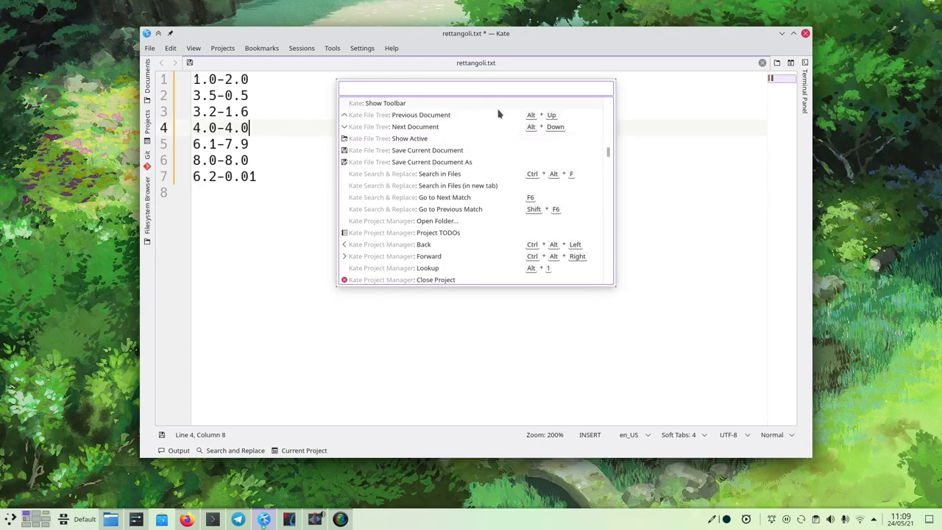
{"action": "scroll", "coordinate": [528, 151], "scroll_direction": "down", "scroll_amount": 10}
{"action": "key", "text": "Escape"}
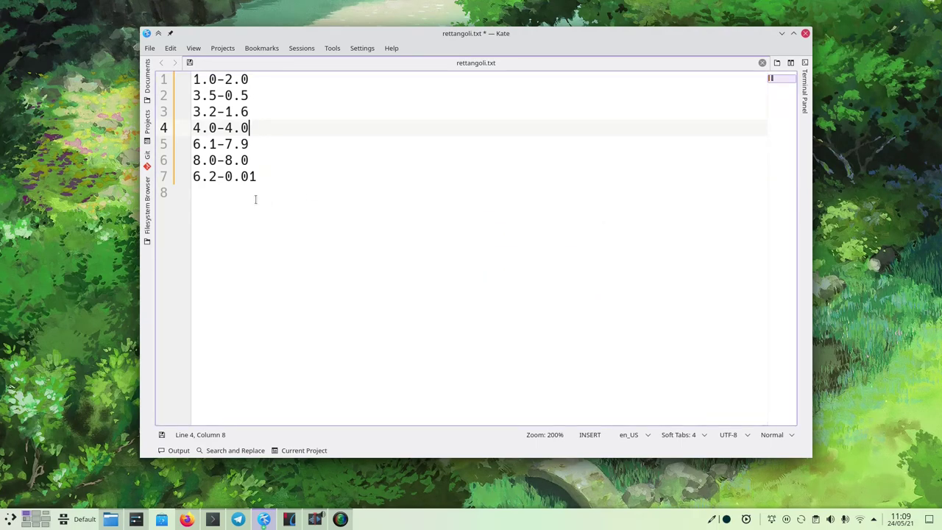
{"action": "key", "text": "ctrl+super+Left"}
Open Bella.pdf from Okular's recent documents and zoom its pages to 150%.
{"action": "left_click_drag", "start_coordinate": [484, 73], "coordinate": [467, 48]}
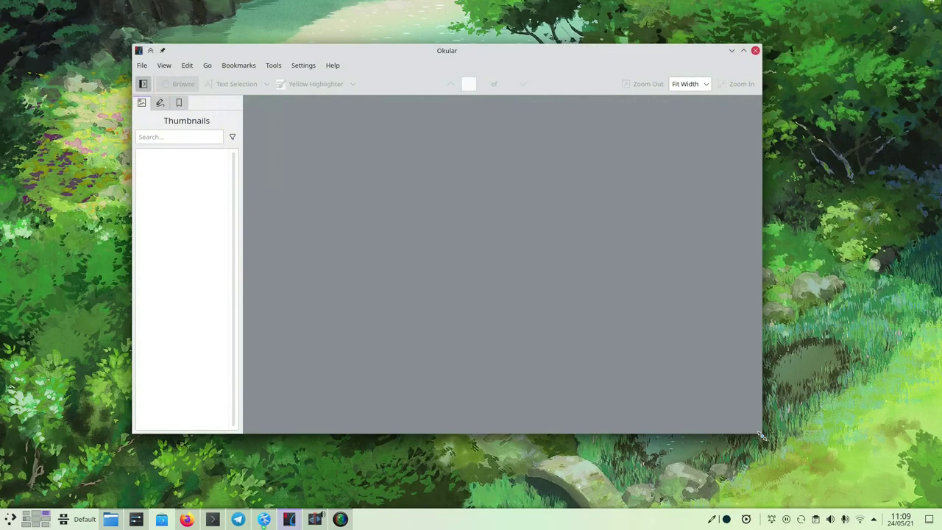
{"action": "left_click", "coordinate": [138, 65]}
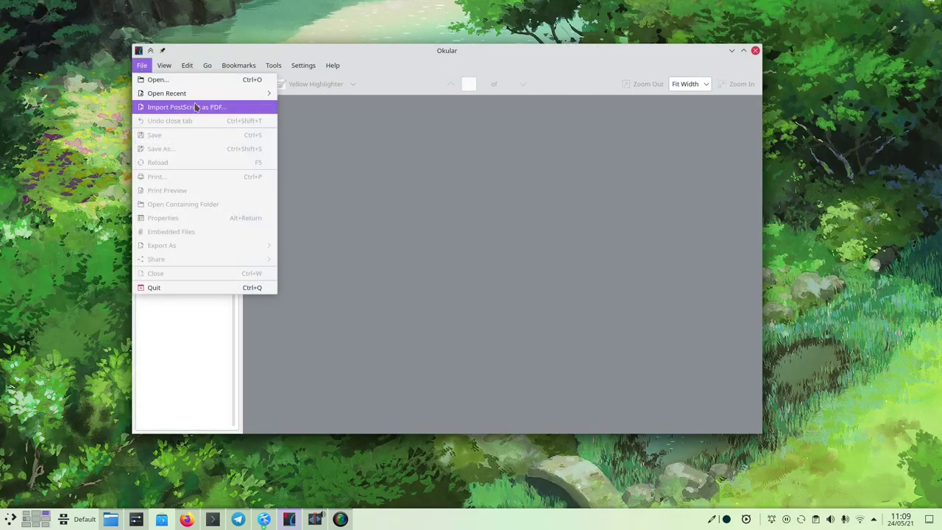
{"action": "mouse_move", "coordinate": [190, 93]}
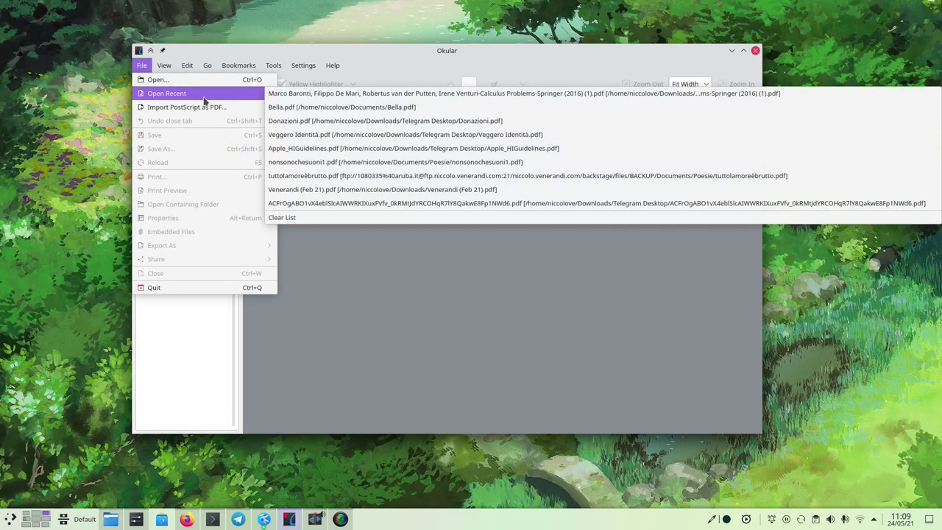
{"action": "left_click", "coordinate": [333, 108]}
{"action": "scroll", "coordinate": [476, 202], "scroll_direction": "up", "scroll_amount": 5}
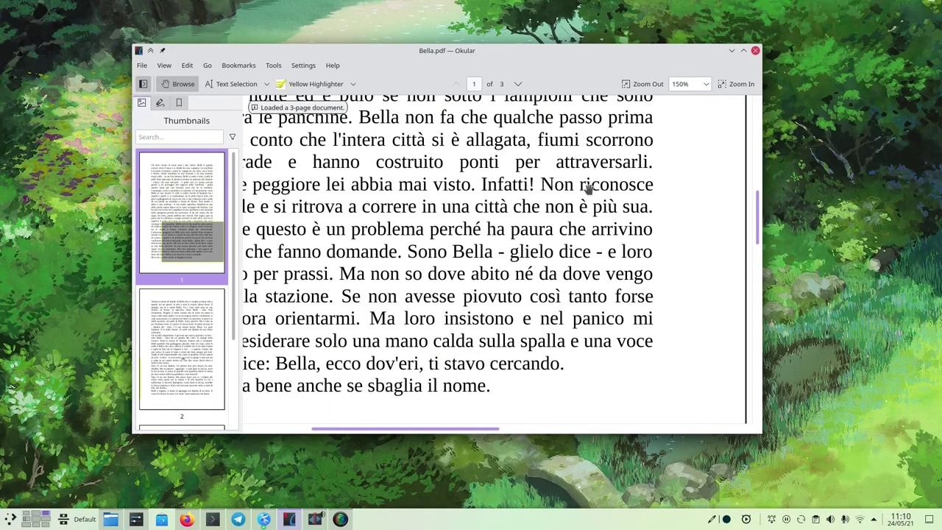
Browse Okular's command bar list, search 'annotat', and turn on the annotation tools.
{"action": "key", "text": "ctrl+alt+i"}
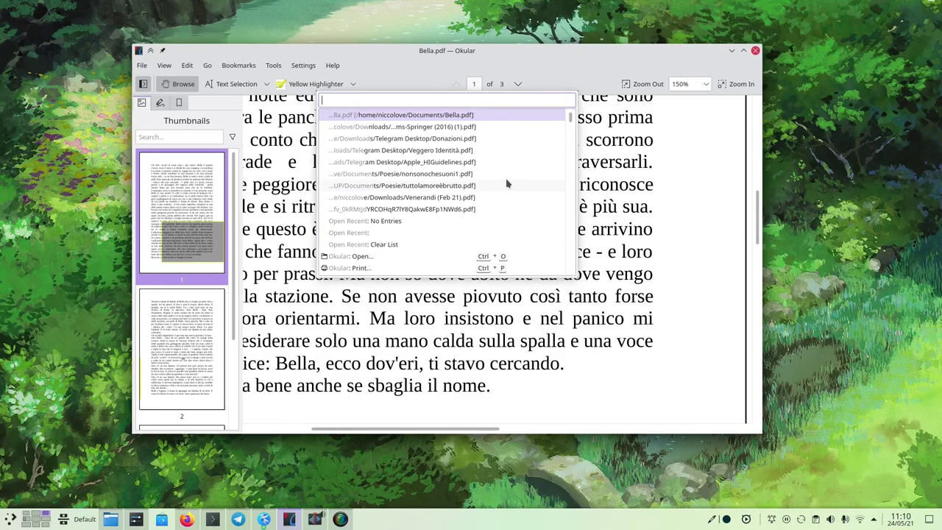
{"action": "scroll", "coordinate": [417, 172], "scroll_direction": "down", "scroll_amount": 5}
{"action": "scroll", "coordinate": [415, 172], "scroll_direction": "down", "scroll_amount": 15}
{"action": "scroll", "coordinate": [415, 173], "scroll_direction": "up", "scroll_amount": 20}
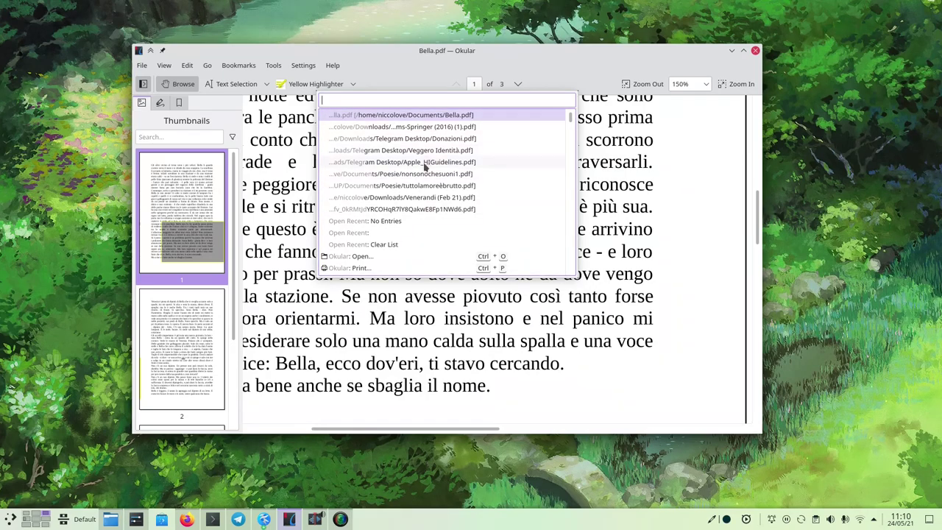
{"action": "scroll", "coordinate": [426, 165], "scroll_direction": "down", "scroll_amount": 4}
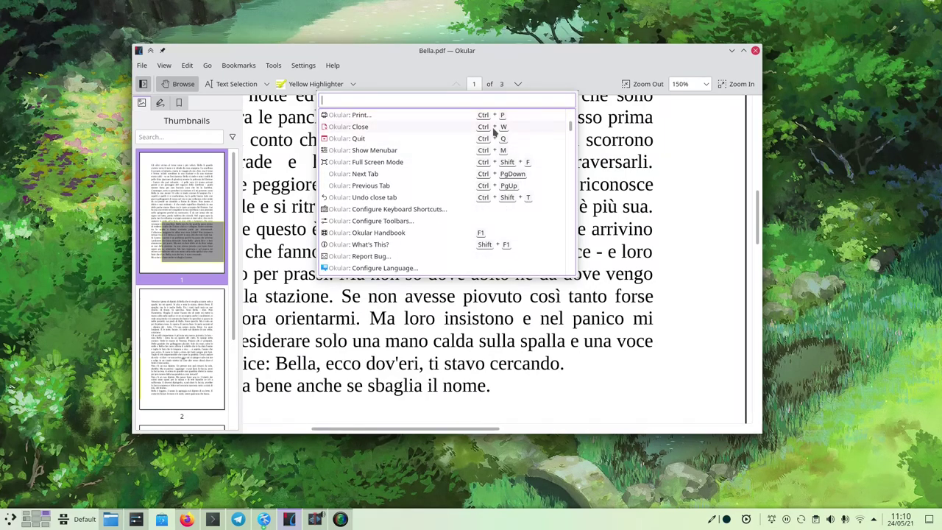
{"action": "scroll", "coordinate": [456, 132], "scroll_direction": "up", "scroll_amount": 1}
{"action": "scroll", "coordinate": [441, 160], "scroll_direction": "down", "scroll_amount": 10}
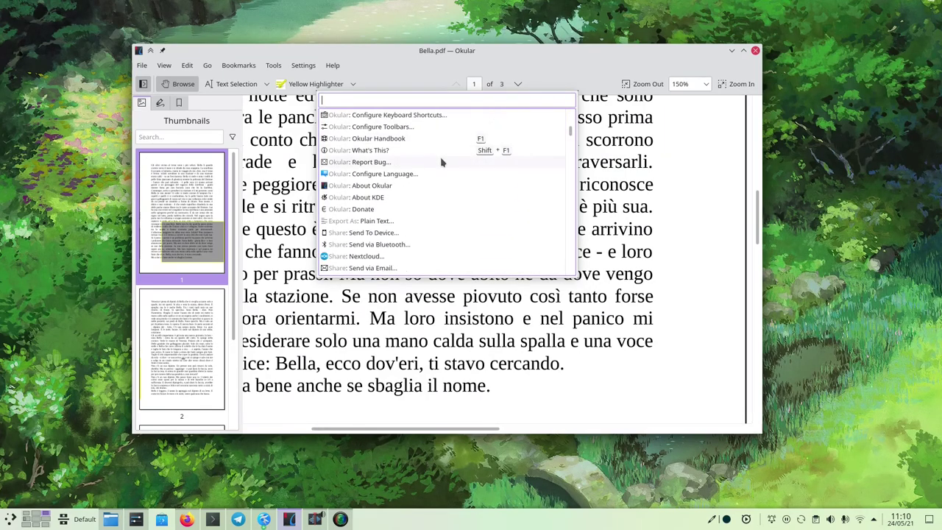
{"action": "scroll", "coordinate": [441, 162], "scroll_direction": "down", "scroll_amount": 10}
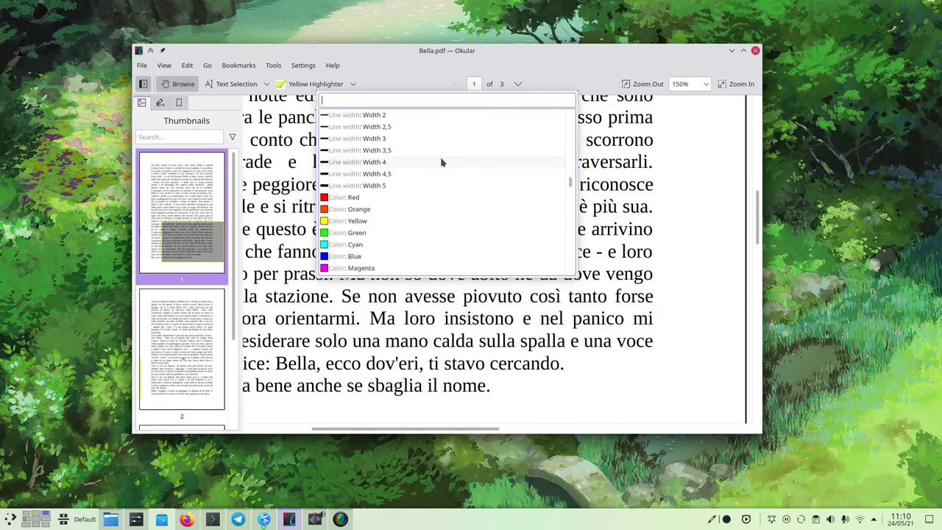
{"action": "type", "text": "zoom"}
{"action": "key", "text": "BackSpace"}
{"action": "key", "text": "BackSpace"}
{"action": "key", "text": "BackSpace"}
{"action": "key", "text": "BackSpace"}
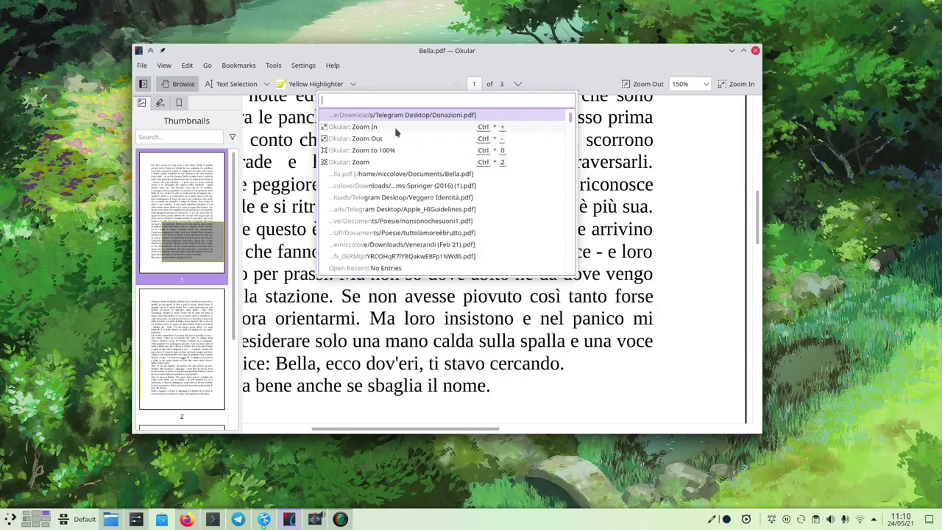
{"action": "type", "text": "ann"}
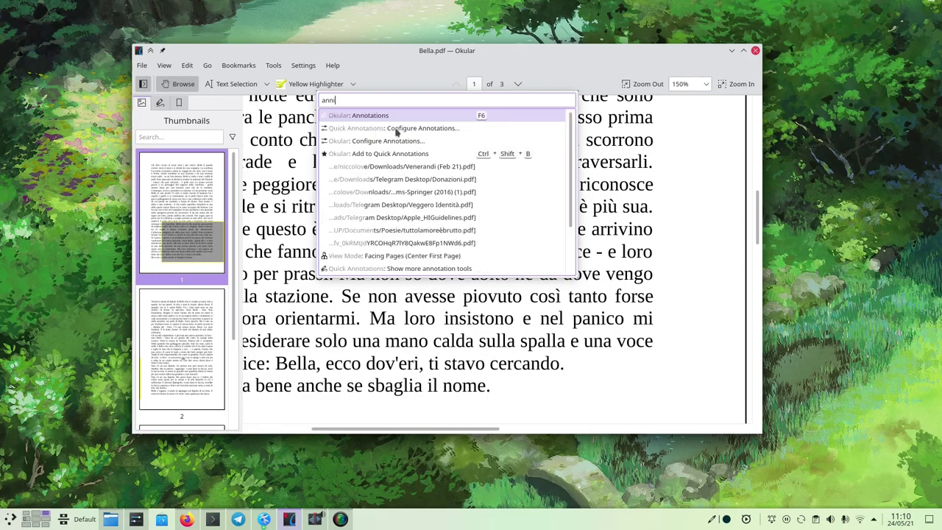
{"action": "type", "text": "otat"}
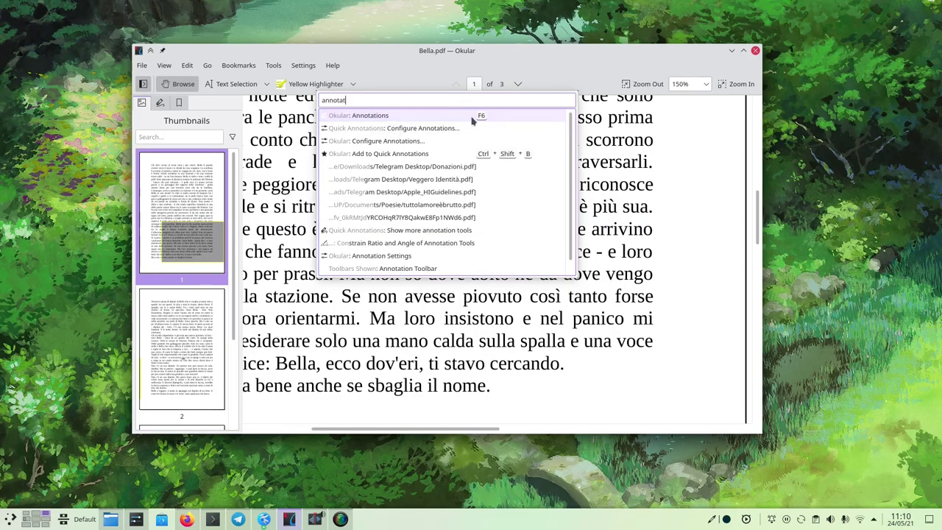
{"action": "left_click", "coordinate": [413, 118]}
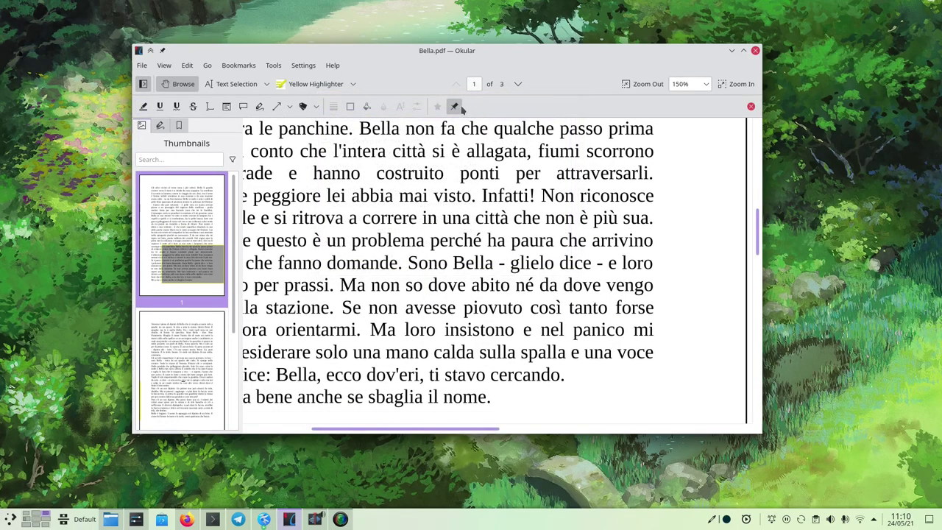
Reload the Bella.pdf document from the command bar.
{"action": "key", "text": "ctrl+alt+i"}
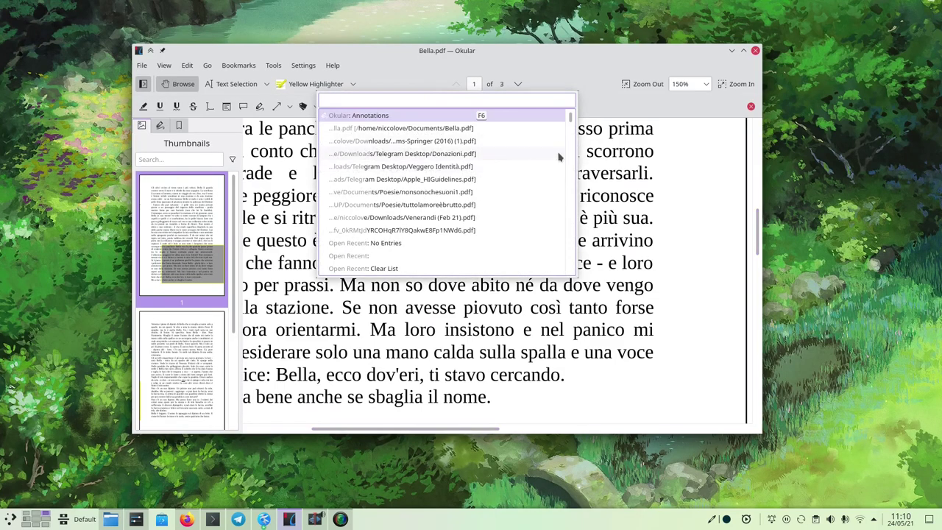
{"action": "scroll", "coordinate": [571, 125], "scroll_direction": "down", "scroll_amount": 15}
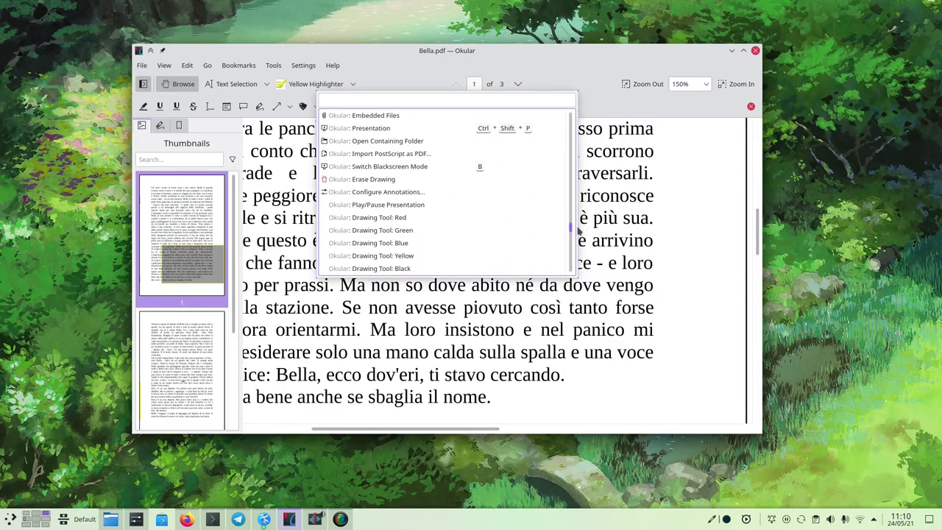
{"action": "scroll", "coordinate": [507, 178], "scroll_direction": "down", "scroll_amount": 10}
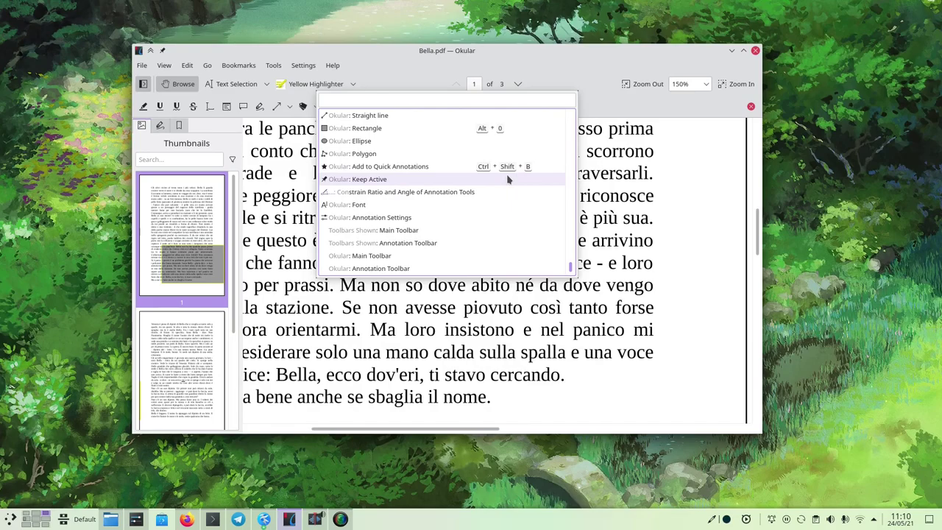
{"action": "scroll", "coordinate": [507, 179], "scroll_direction": "up", "scroll_amount": 10}
{"action": "scroll", "coordinate": [506, 179], "scroll_direction": "up", "scroll_amount": 5}
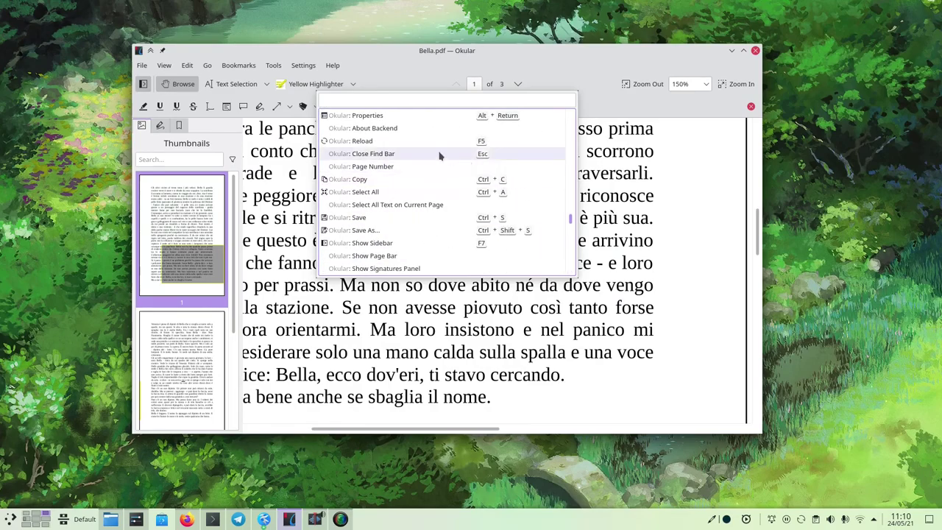
{"action": "left_click", "coordinate": [416, 140]}
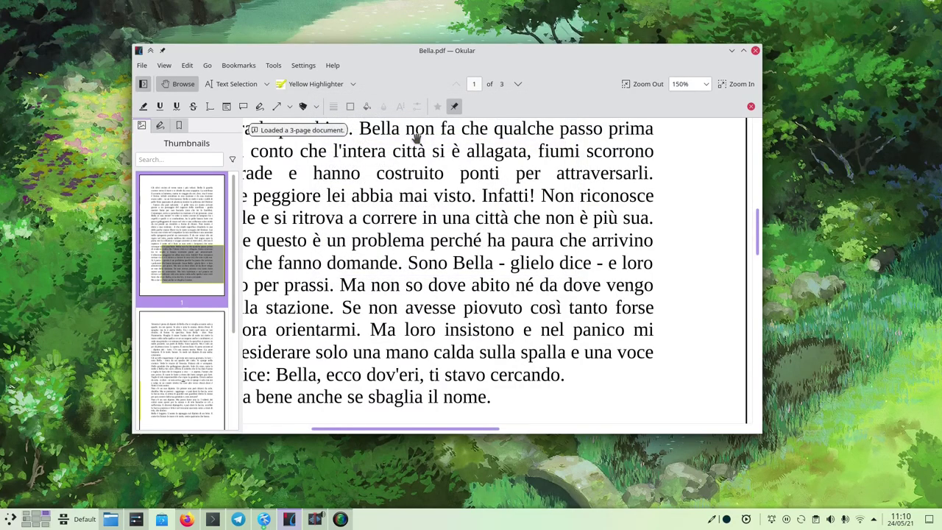
Open Bella.pdf in a second window via the command bar, close it, and hide the annotation tools.
{"action": "key", "text": "ctrl+alt+i"}
{"action": "scroll", "coordinate": [418, 141], "scroll_direction": "down", "scroll_amount": 1}
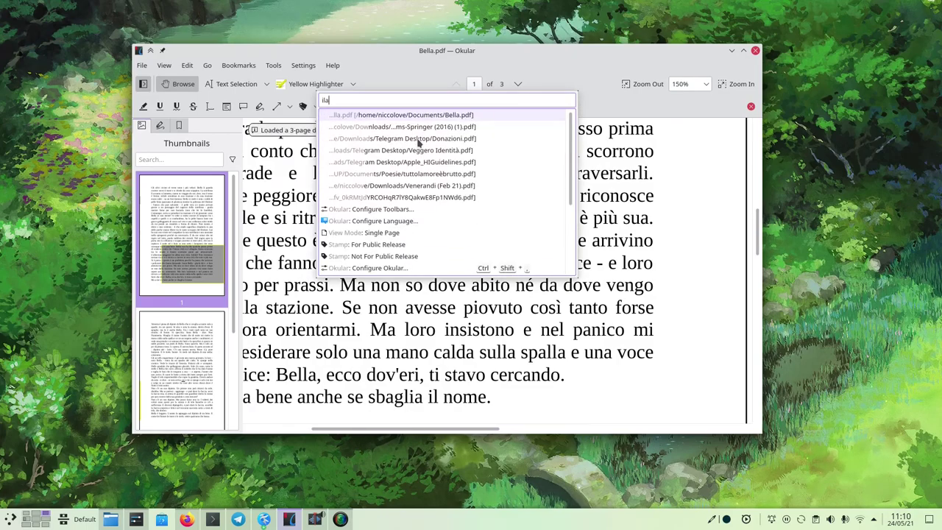
{"action": "left_click", "coordinate": [407, 111]}
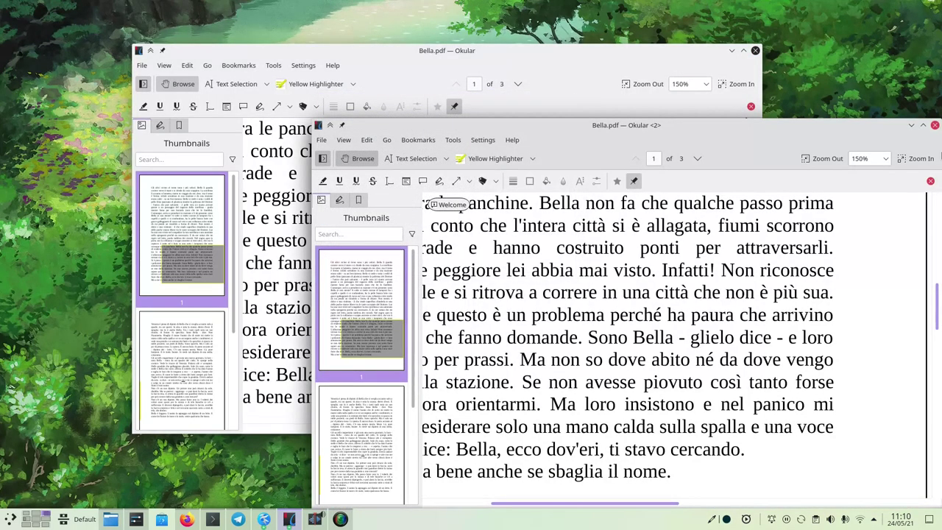
{"action": "left_click", "coordinate": [934, 125]}
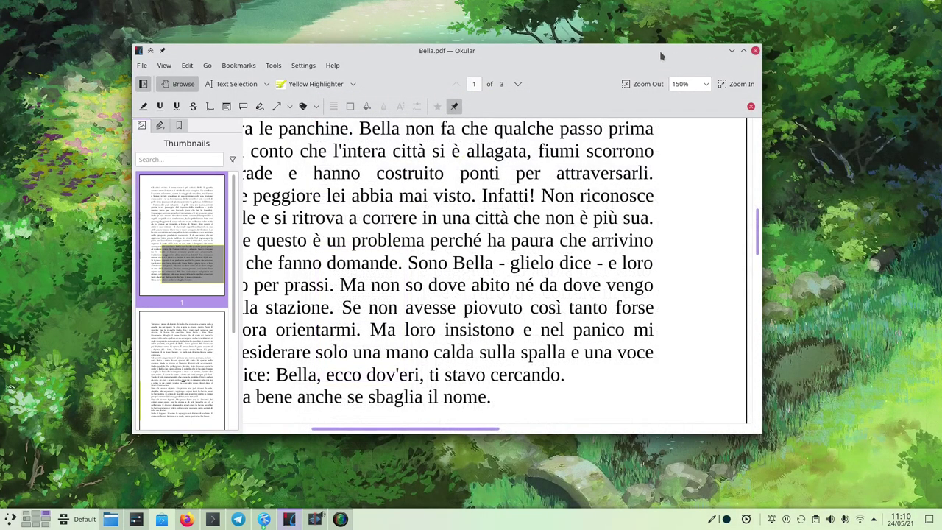
{"action": "left_click_drag", "start_coordinate": [660, 52], "coordinate": [686, 49]}
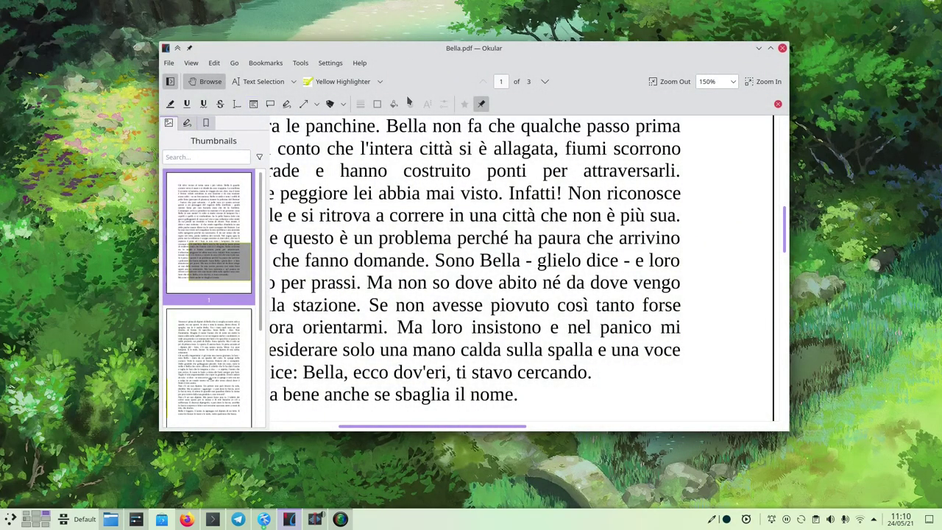
{"action": "left_click", "coordinate": [777, 104]}
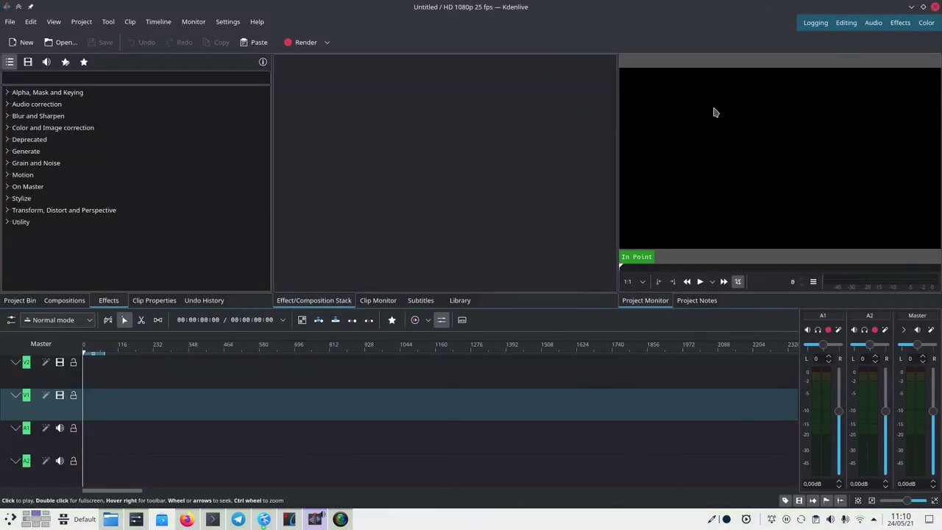
Load the recent project.kdenlive and place the playhead at frame 3096.
{"action": "left_click", "coordinate": [9, 21]}
{"action": "mouse_move", "coordinate": [45, 64]}
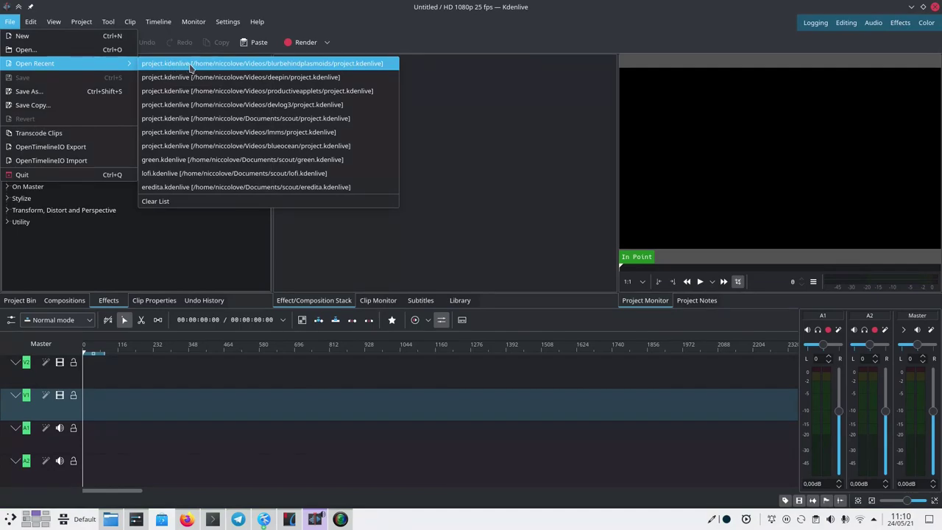
{"action": "left_click", "coordinate": [190, 77]}
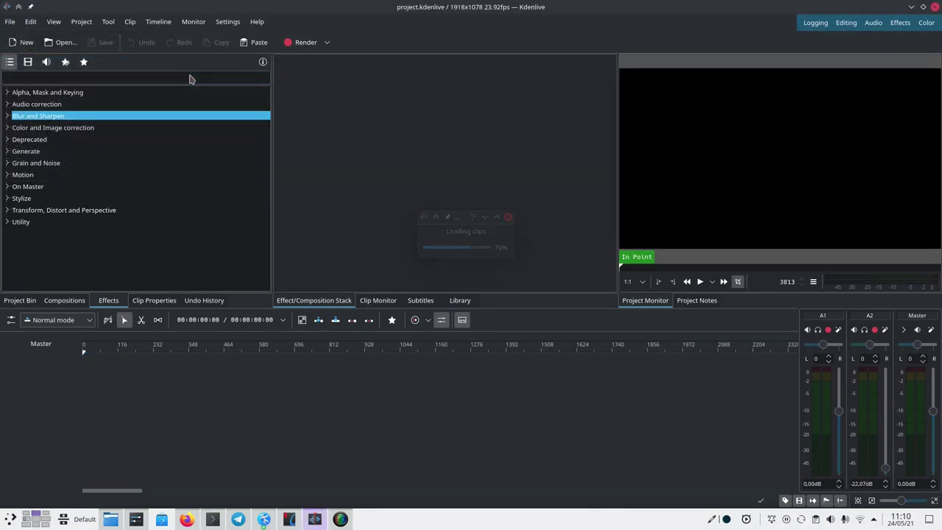
{"action": "left_click", "coordinate": [371, 400]}
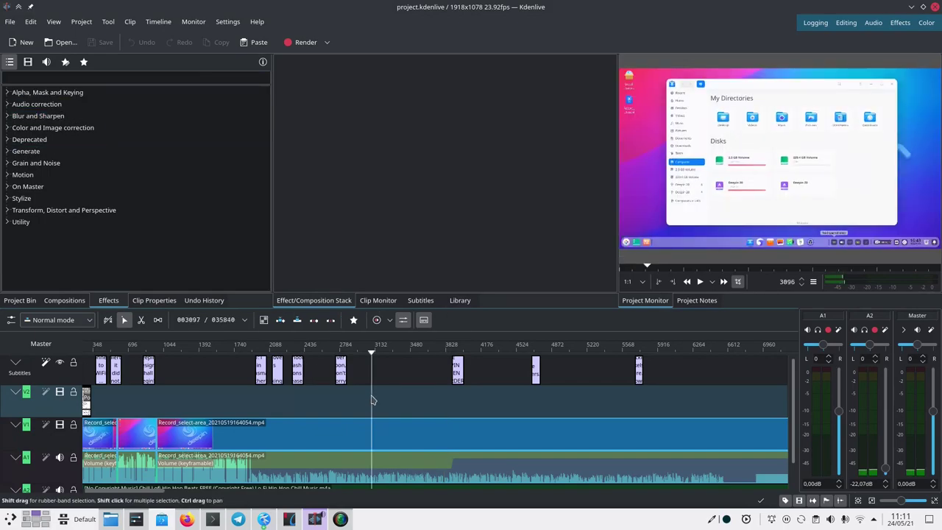
{"action": "key", "text": "ctrl+alt+i"}
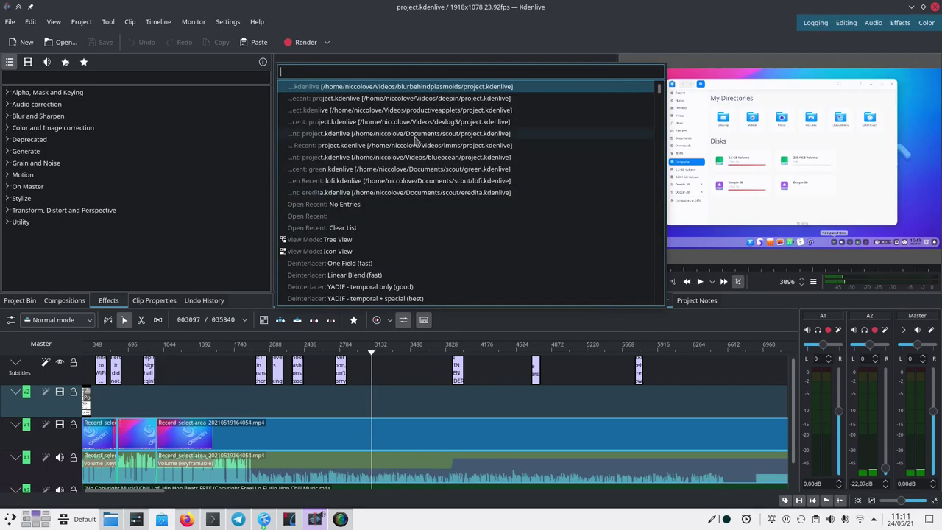
{"action": "scroll", "coordinate": [414, 141], "scroll_direction": "down", "scroll_amount": 5}
{"action": "scroll", "coordinate": [415, 141], "scroll_direction": "down", "scroll_amount": 15}
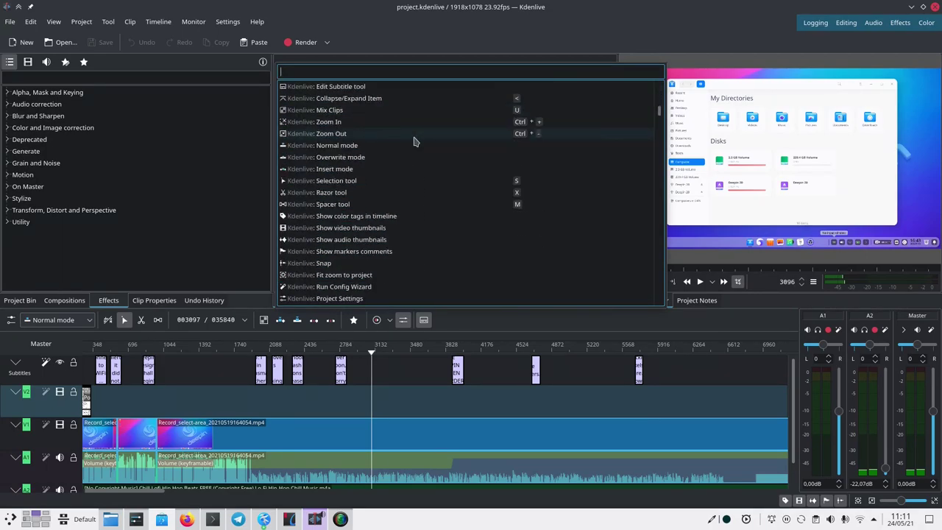
{"action": "scroll", "coordinate": [370, 214], "scroll_direction": "down", "scroll_amount": 10}
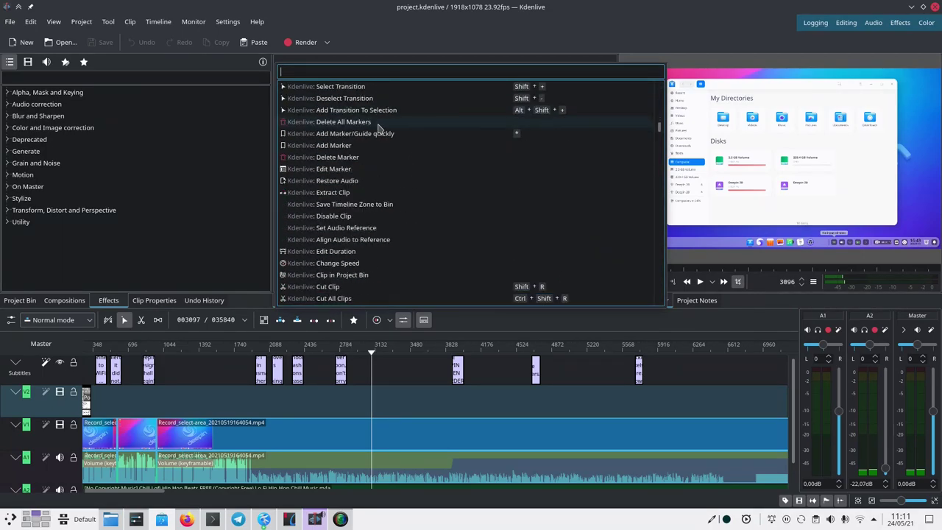
{"action": "scroll", "coordinate": [377, 131], "scroll_direction": "down", "scroll_amount": 20}
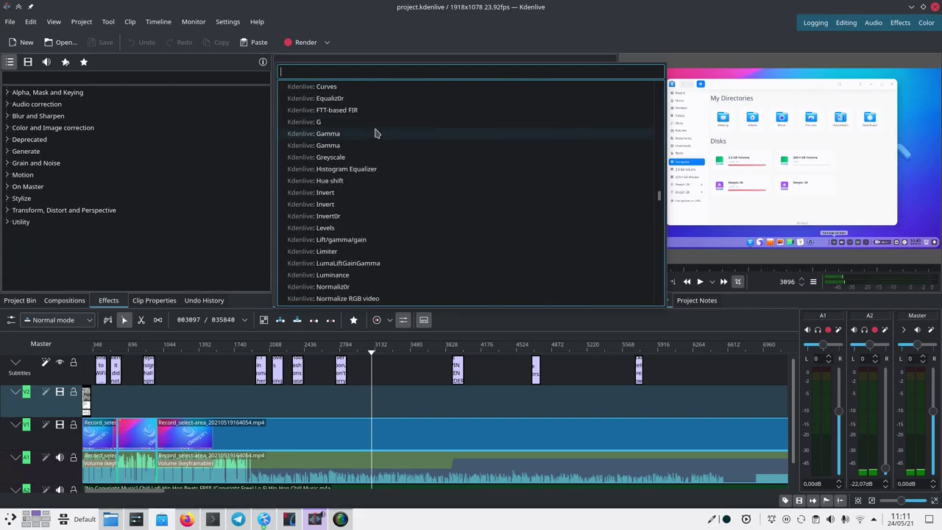
{"action": "scroll", "coordinate": [375, 133], "scroll_direction": "down", "scroll_amount": 5}
{"action": "scroll", "coordinate": [333, 209], "scroll_direction": "down", "scroll_amount": 15}
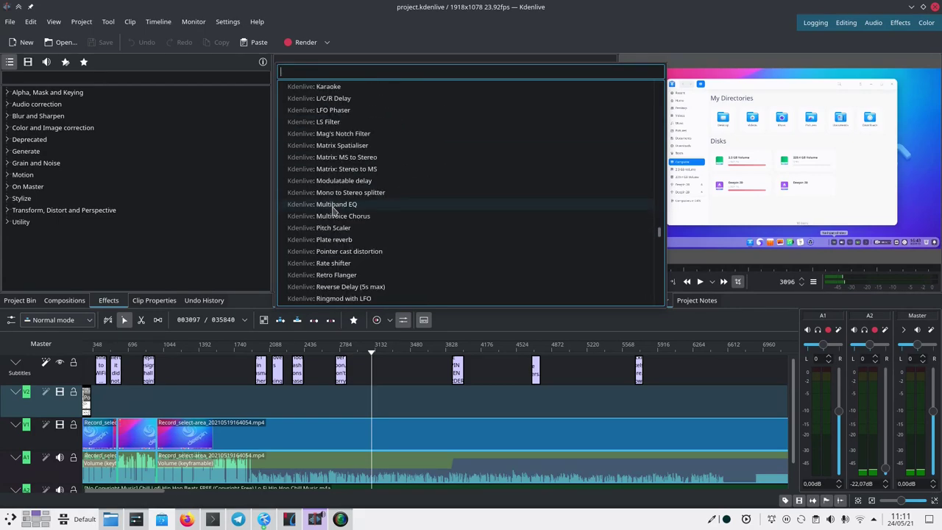
{"action": "type", "text": "gray"}
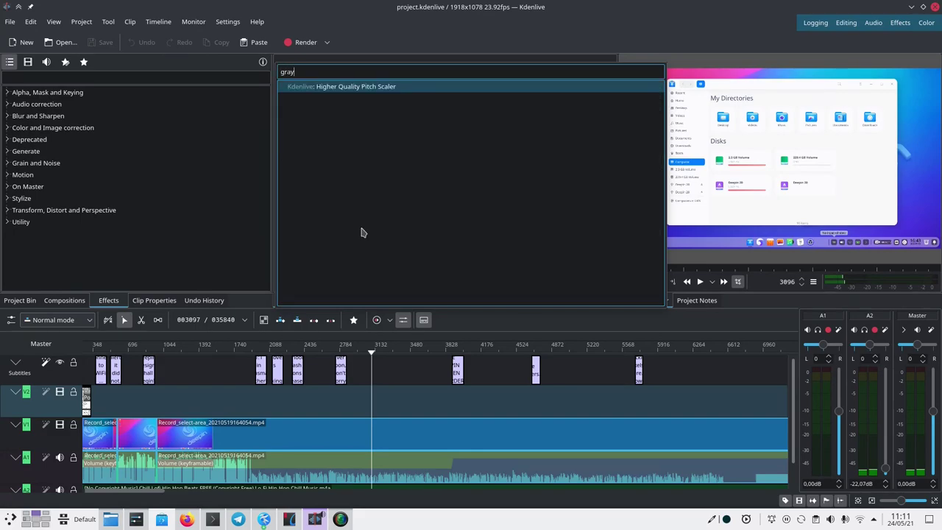
{"action": "key", "text": "ctrl+a"}
{"action": "key", "text": "BackSpace"}
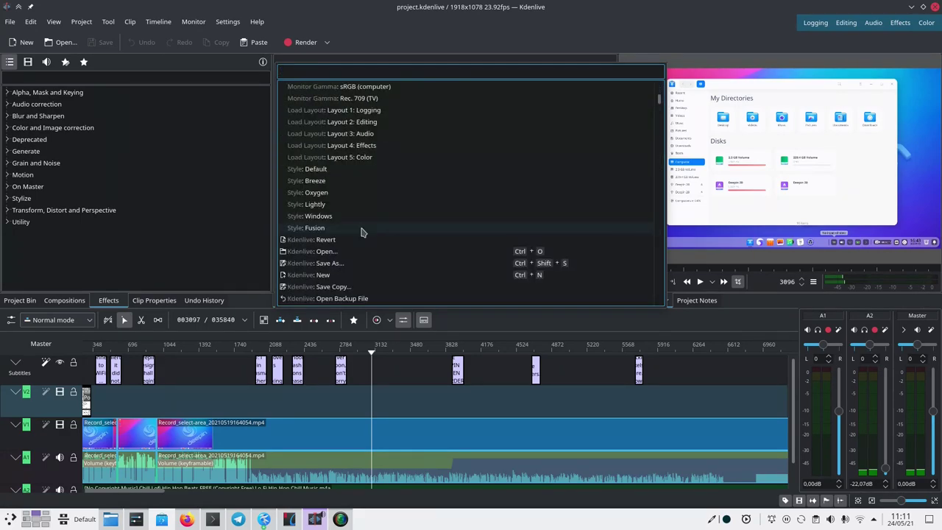
{"action": "scroll", "coordinate": [362, 234], "scroll_direction": "down", "scroll_amount": 20}
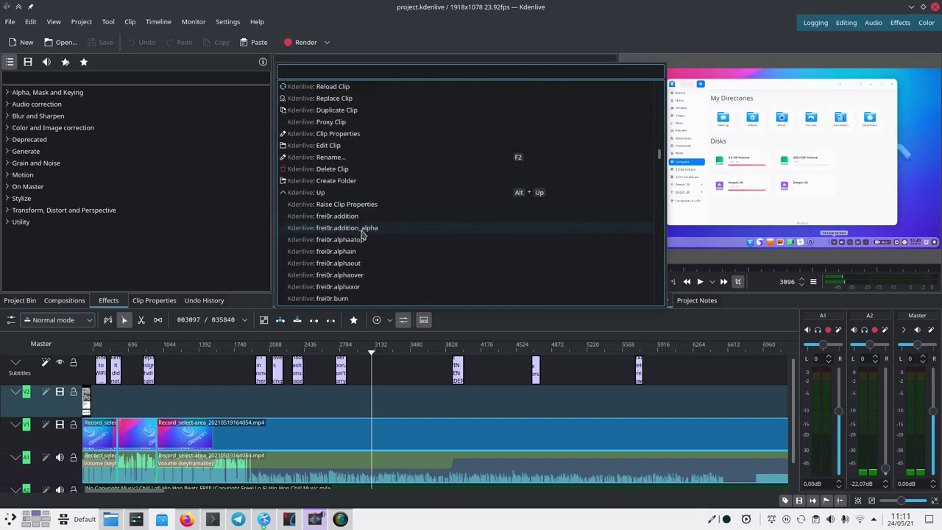
{"action": "scroll", "coordinate": [361, 234], "scroll_direction": "down", "scroll_amount": 5}
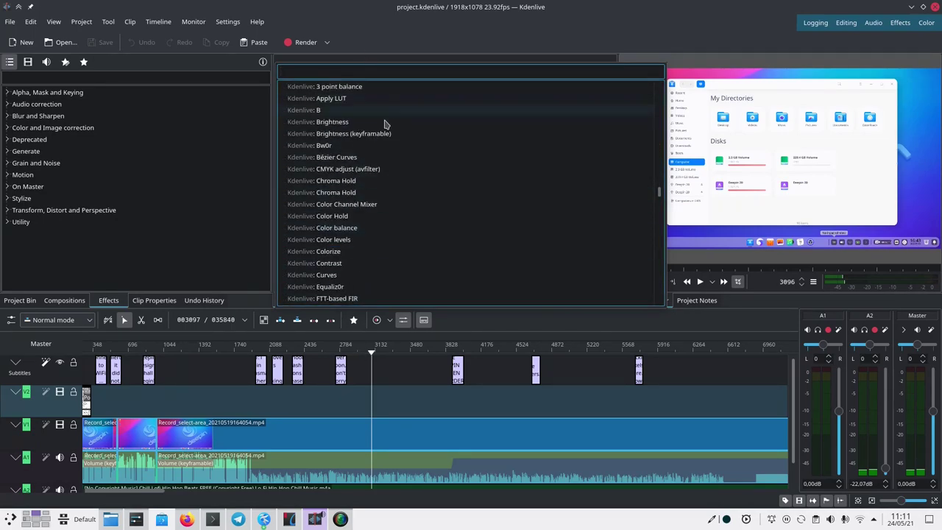
Apply the Color levels effect, then run Kdenlive: Rewind from the command bar.
{"action": "left_click", "coordinate": [361, 241]}
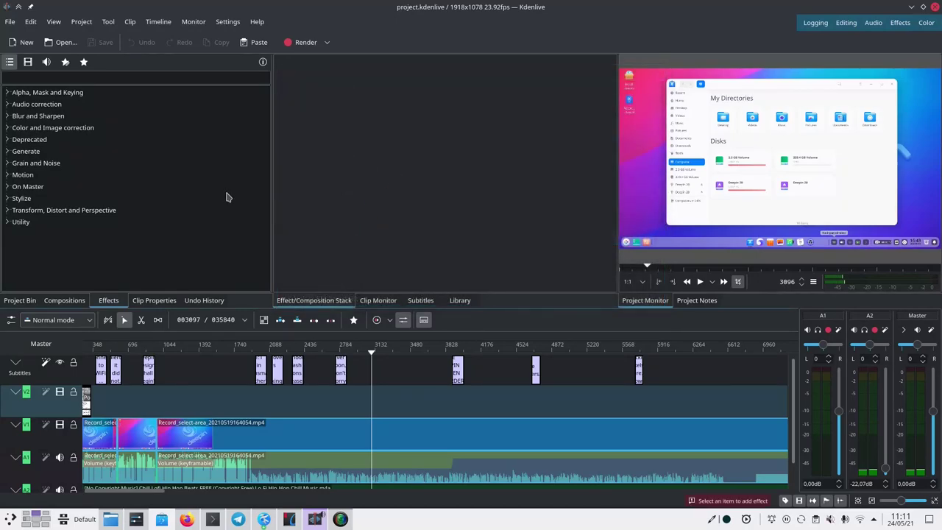
{"action": "key", "text": "ctrl+alt+i"}
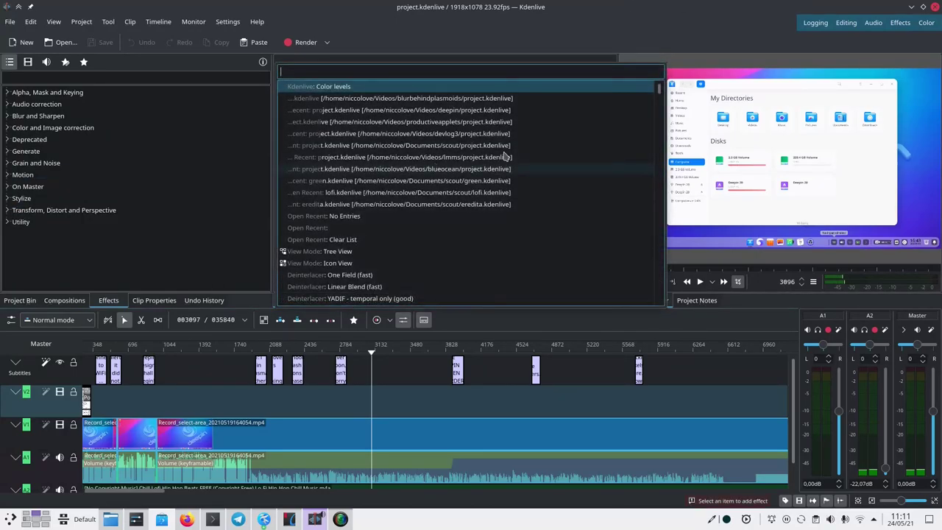
{"action": "scroll", "coordinate": [616, 145], "scroll_direction": "down", "scroll_amount": 5}
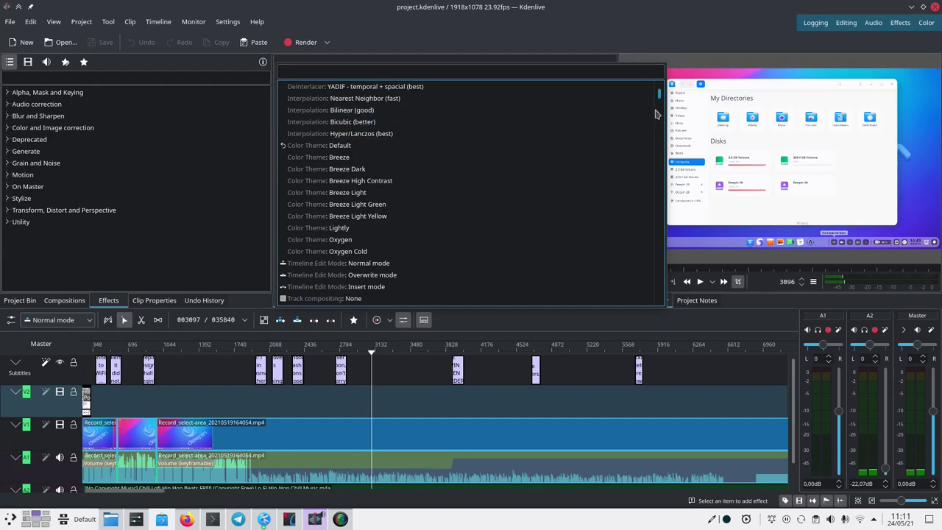
{"action": "scroll", "coordinate": [654, 136], "scroll_direction": "down", "scroll_amount": 3}
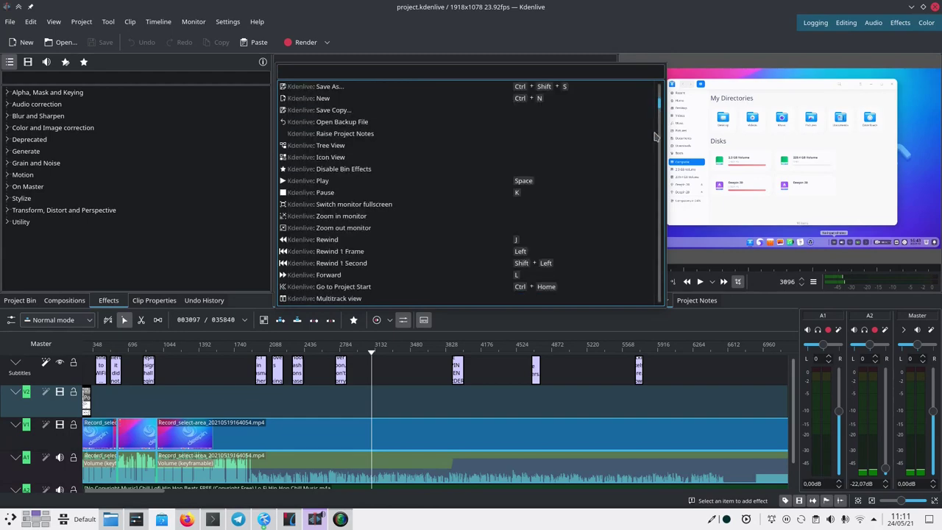
{"action": "left_click", "coordinate": [504, 241]}
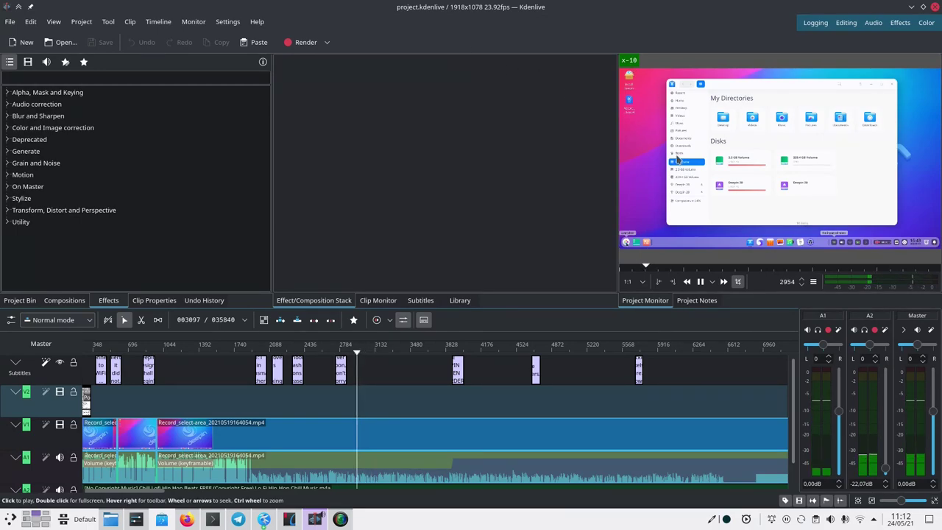
Stop reverse playback at frame 2501 and run View: Detailed View from the command bar.
{"action": "left_click", "coordinate": [312, 403]}
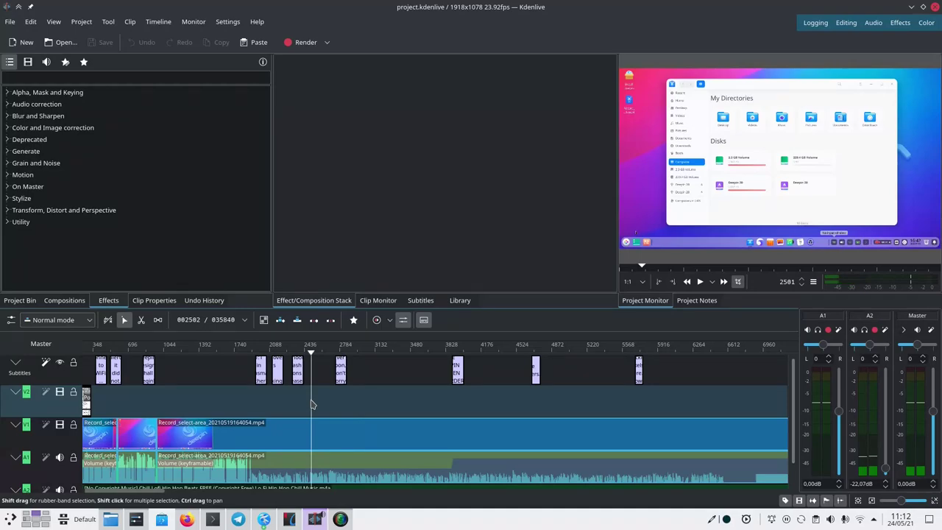
{"action": "key", "text": "ctrl+alt+i"}
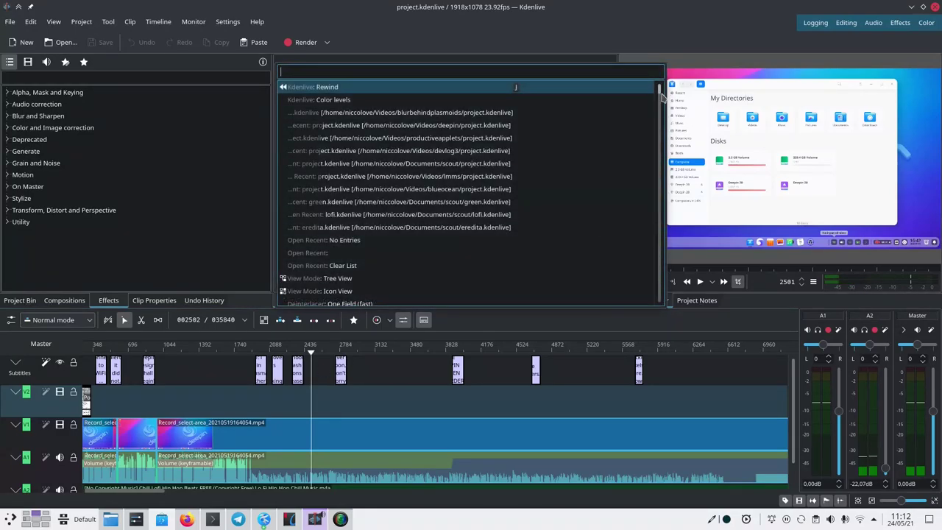
{"action": "scroll", "coordinate": [663, 116], "scroll_direction": "down", "scroll_amount": 3}
{"action": "scroll", "coordinate": [662, 116], "scroll_direction": "up", "scroll_amount": 5}
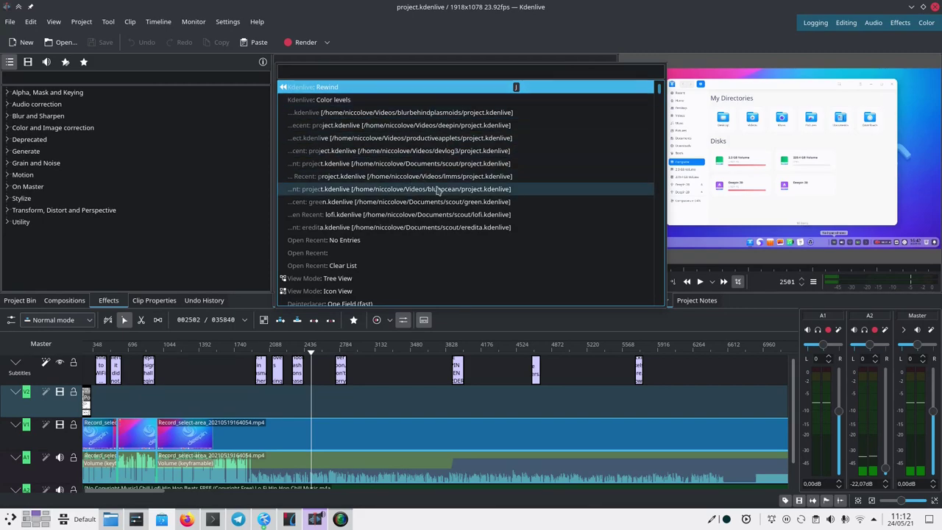
{"action": "mouse_move", "coordinate": [660, 87]}
{"action": "left_mouse_down"}
{"action": "mouse_move", "coordinate": [659, 158]}
{"action": "mouse_move", "coordinate": [661, 78]}
{"action": "left_mouse_up"}
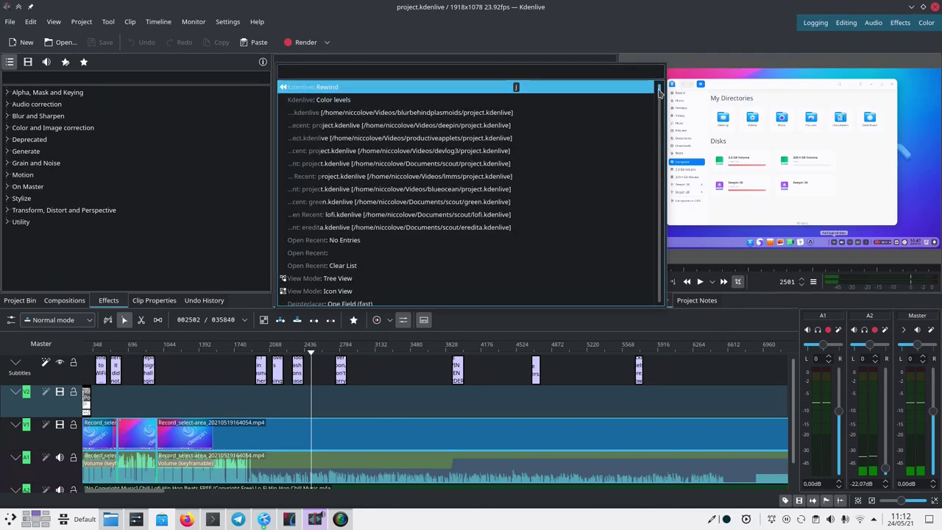
{"action": "left_click_drag", "start_coordinate": [659, 92], "coordinate": [653, 282]}
{"action": "left_click", "coordinate": [445, 192]}
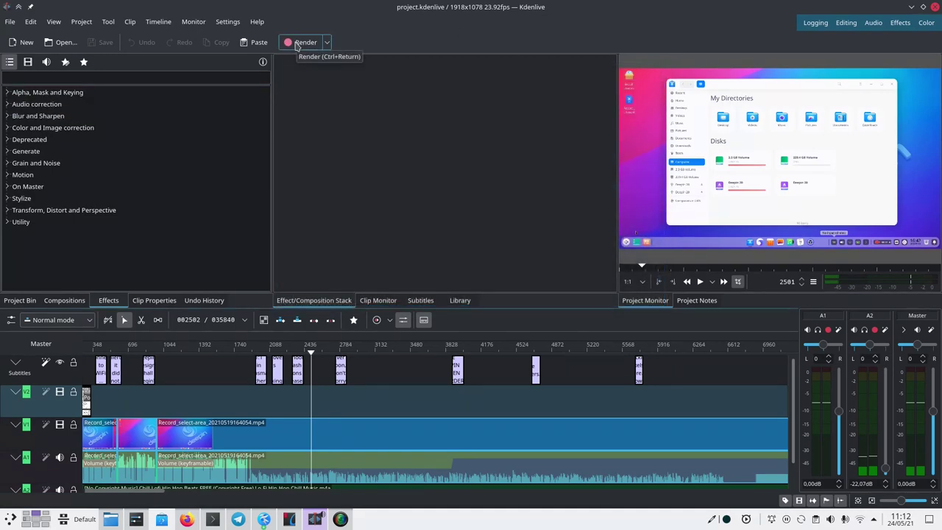
Dismiss the command bar and switch desktops past Kate to Okular showing Bella.pdf.
{"action": "key", "text": "ctrl+alt+i"}
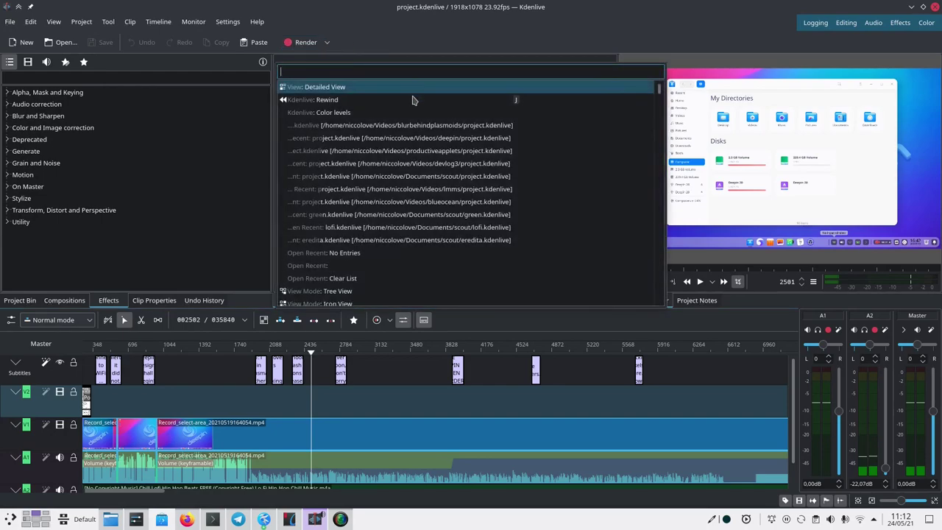
{"action": "key", "text": "Escape"}
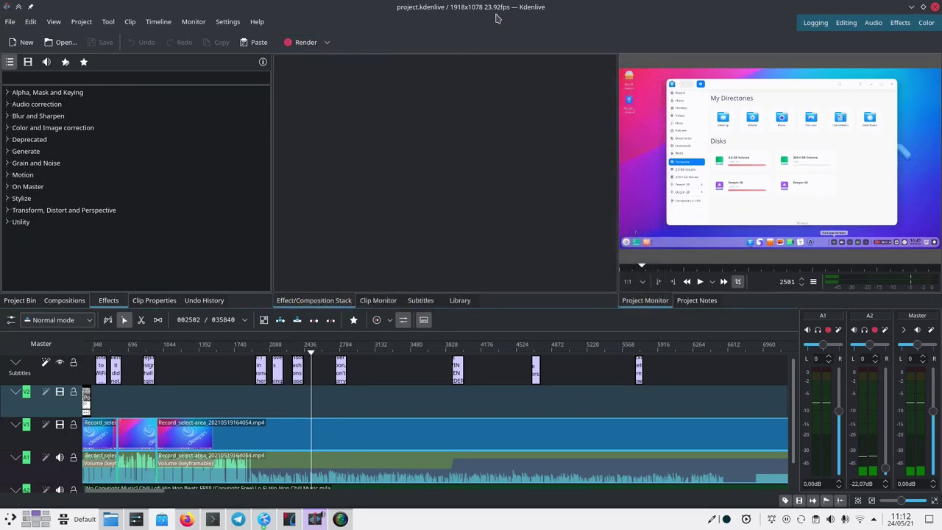
{"action": "key", "text": "ctrl+super+Left"}
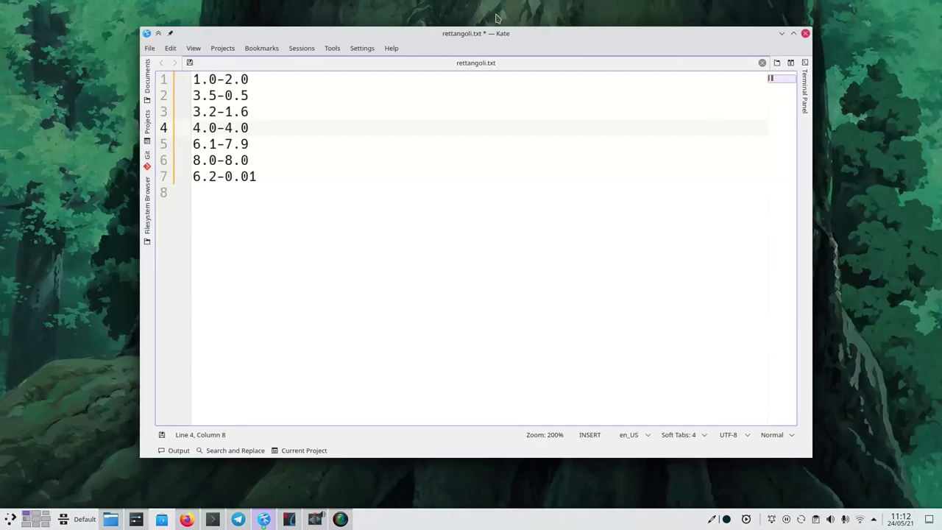
{"action": "key", "text": "ctrl+super+Left"}
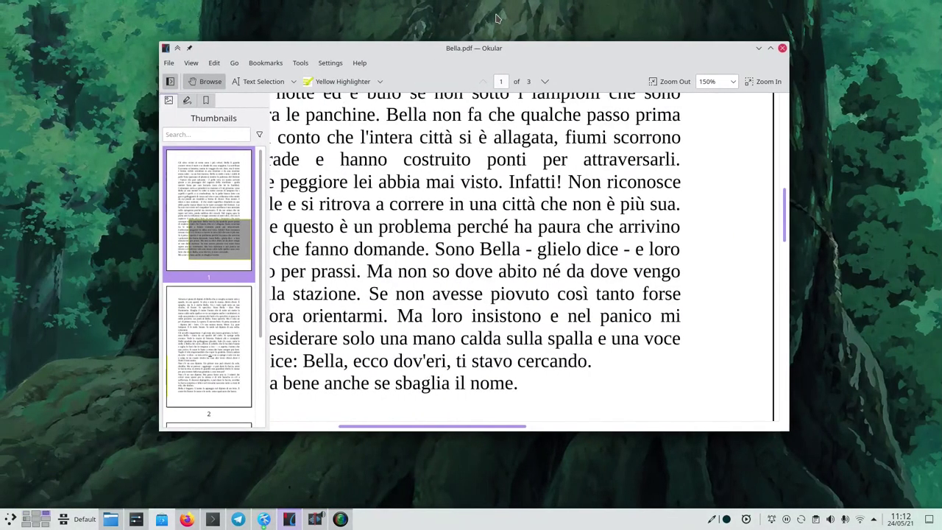